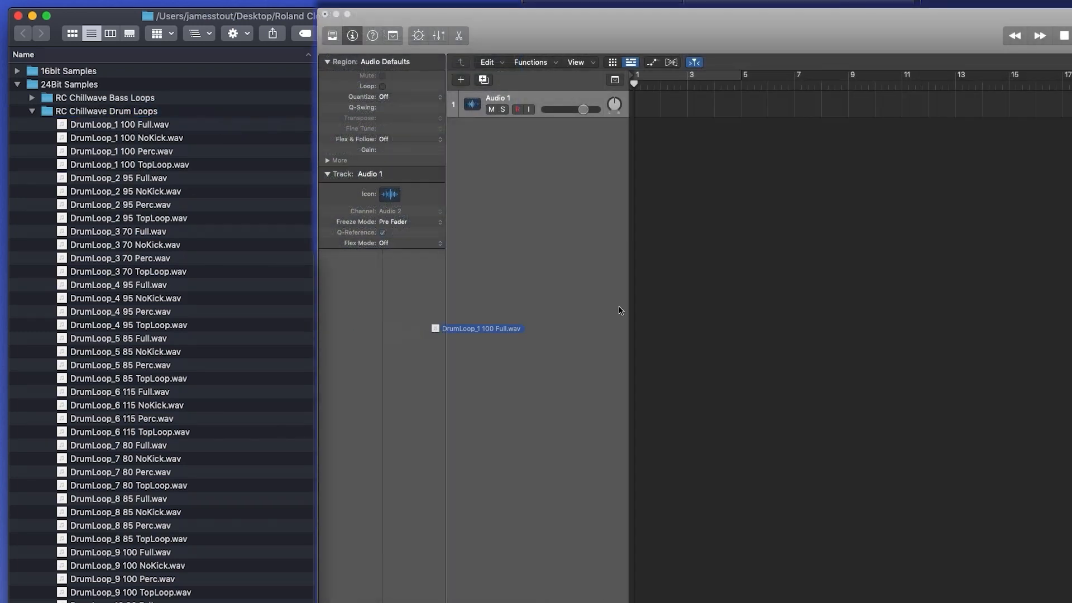
Place the DrumLoop_1 100 Full sample on the Audio 1 track at bar 9 and play it.
{"action": "left_click_drag", "start_coordinate": [619, 310], "coordinate": [849, 105]}
{"action": "left_click", "coordinate": [847, 84]}
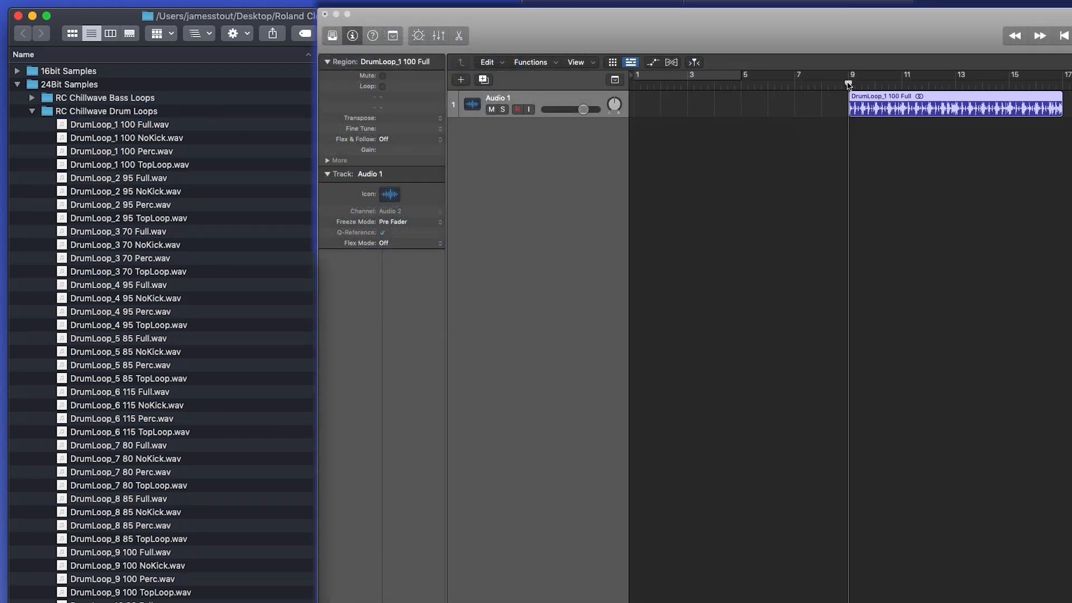
{"action": "key", "text": "space"}
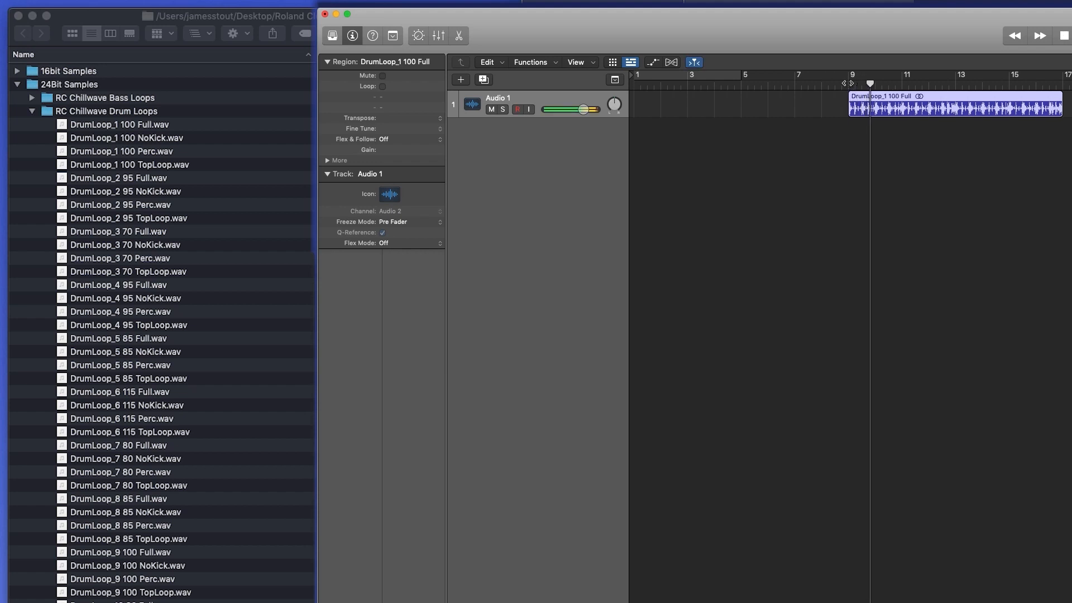
Add the DrumLoop_1 100 NoKick sample to the Audio 1 track at bar 19 and audition it.
{"action": "left_click_drag", "start_coordinate": [166, 139], "coordinate": [860, 101]}
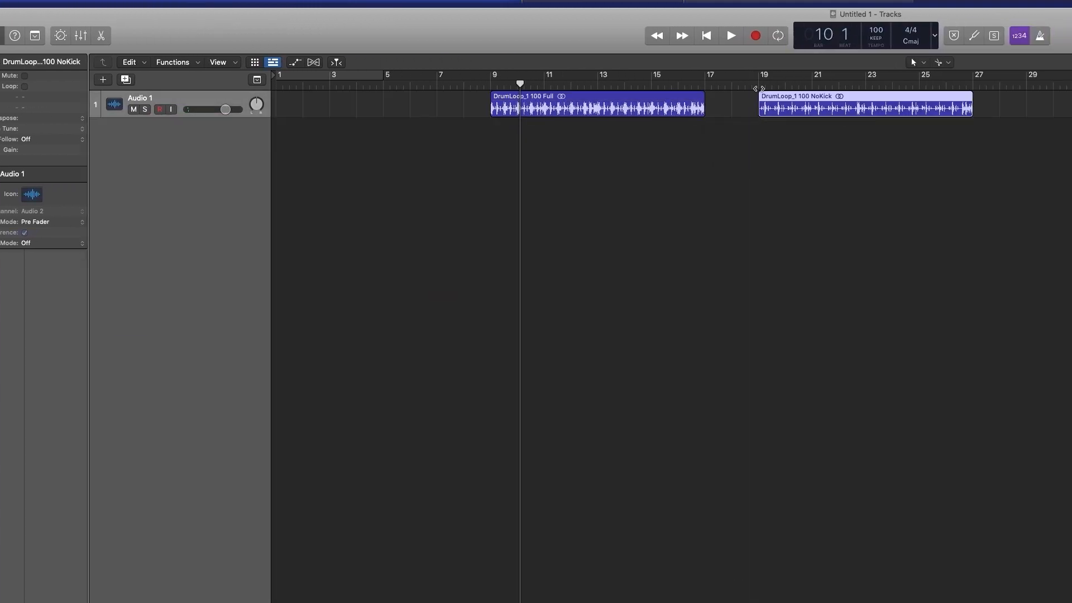
{"action": "left_click", "coordinate": [759, 85]}
{"action": "key", "text": "space"}
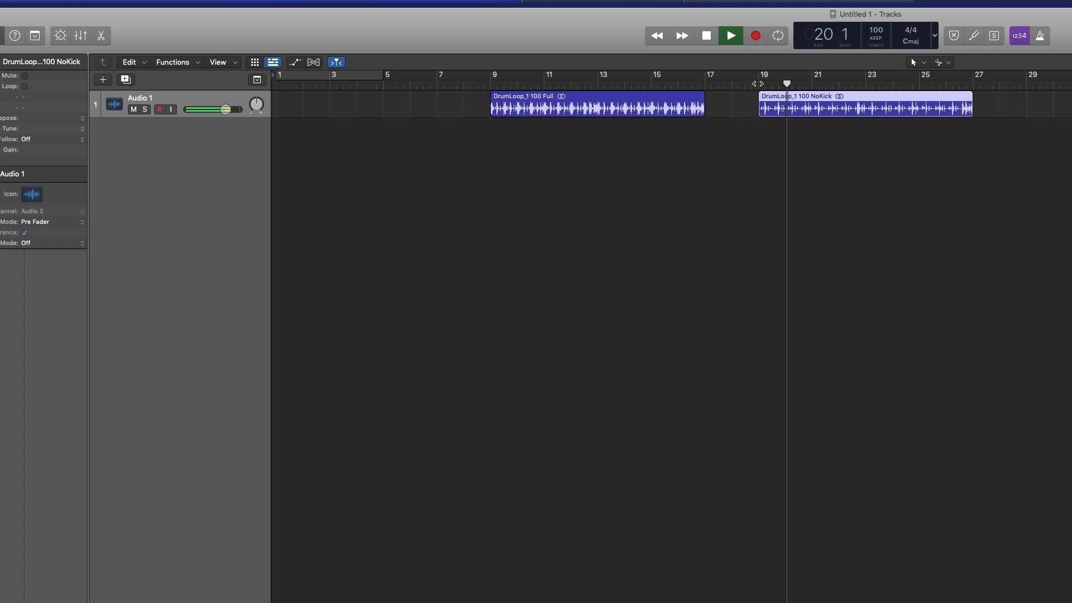
{"action": "key", "text": "space"}
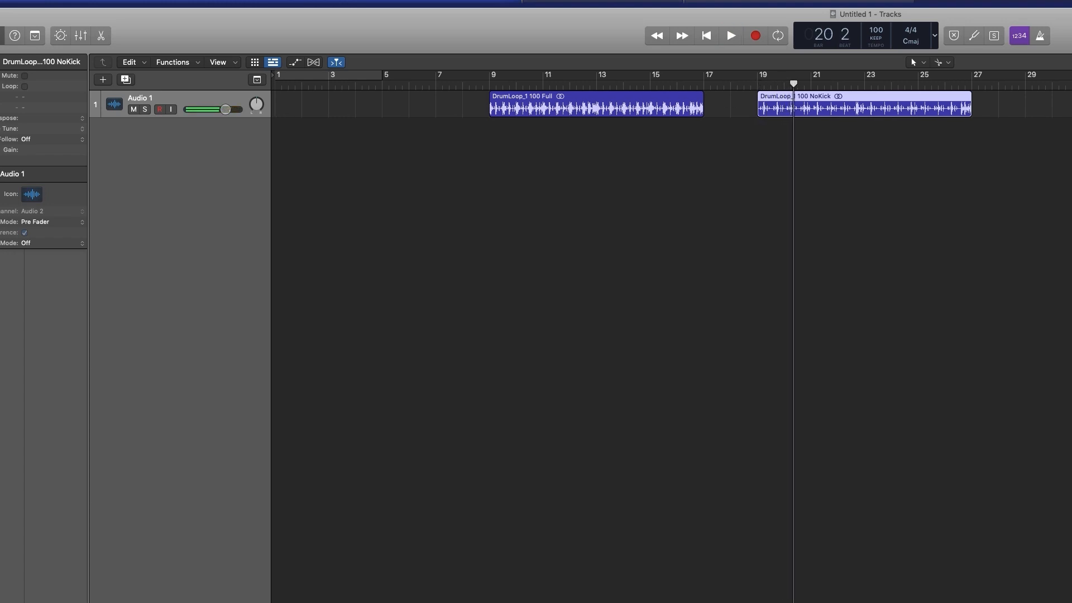
Add the DrumLoop_1 100 Perc sample to the Audio 1 track at bar 29 and audition it.
{"action": "left_click_drag", "start_coordinate": [1060, 279], "coordinate": [1033, 107]}
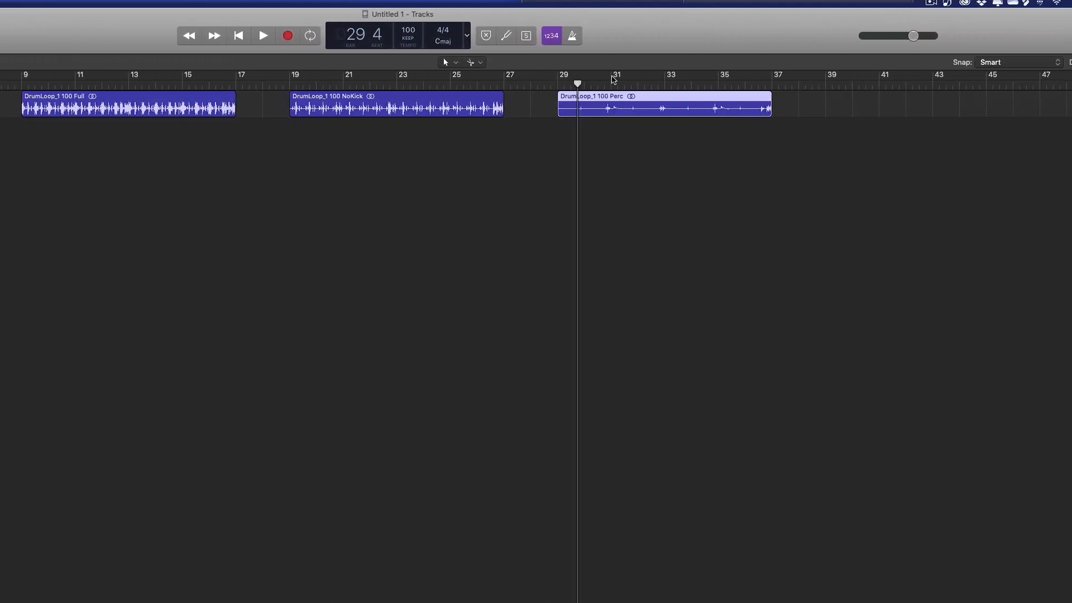
{"action": "key", "text": "space"}
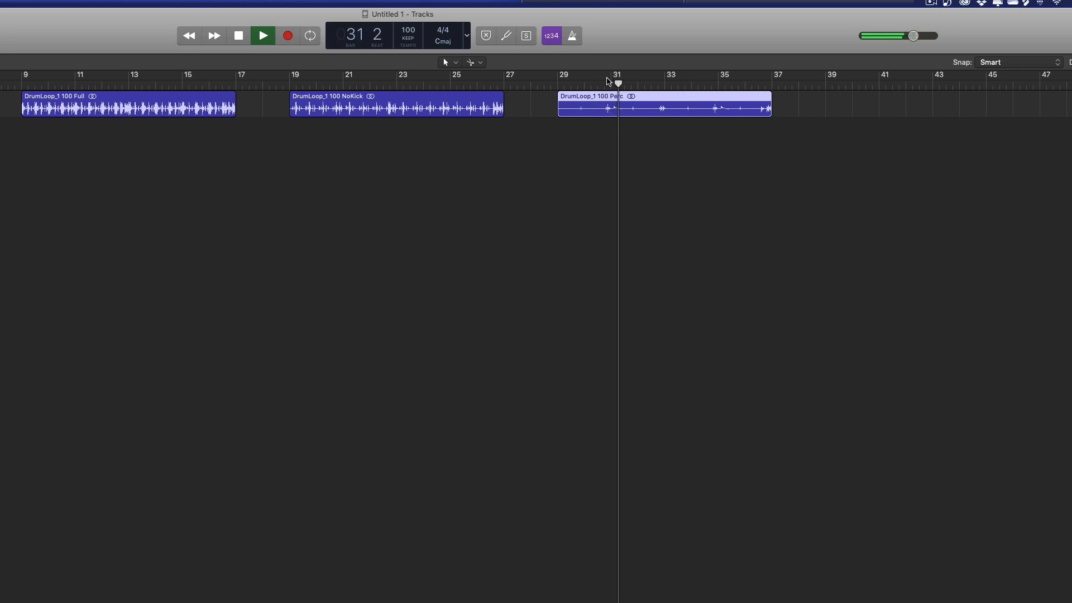
{"action": "key", "text": "space"}
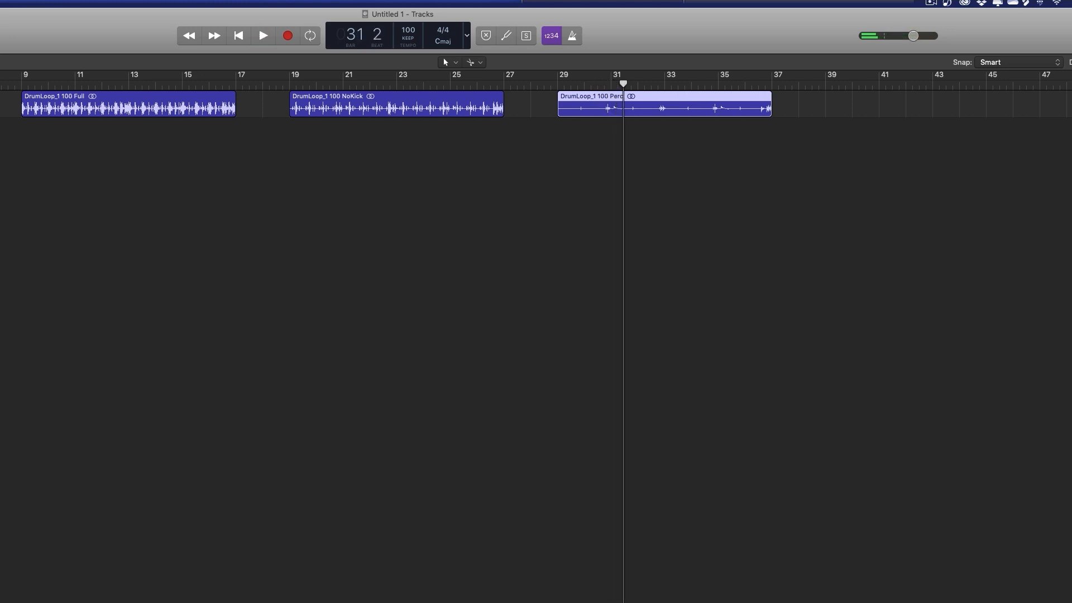
Add the DrumLoop_1 100 TopLoop sample to the Audio 1 track at bar 39 and audition it.
{"action": "mouse_move", "coordinate": [280, 347]}
{"action": "left_mouse_down"}
{"action": "mouse_move", "coordinate": [906, 201]}
{"action": "mouse_move", "coordinate": [813, 125]}
{"action": "mouse_move", "coordinate": [827, 109]}
{"action": "left_mouse_up"}
{"action": "left_click", "coordinate": [827, 84]}
{"action": "key", "text": "space"}
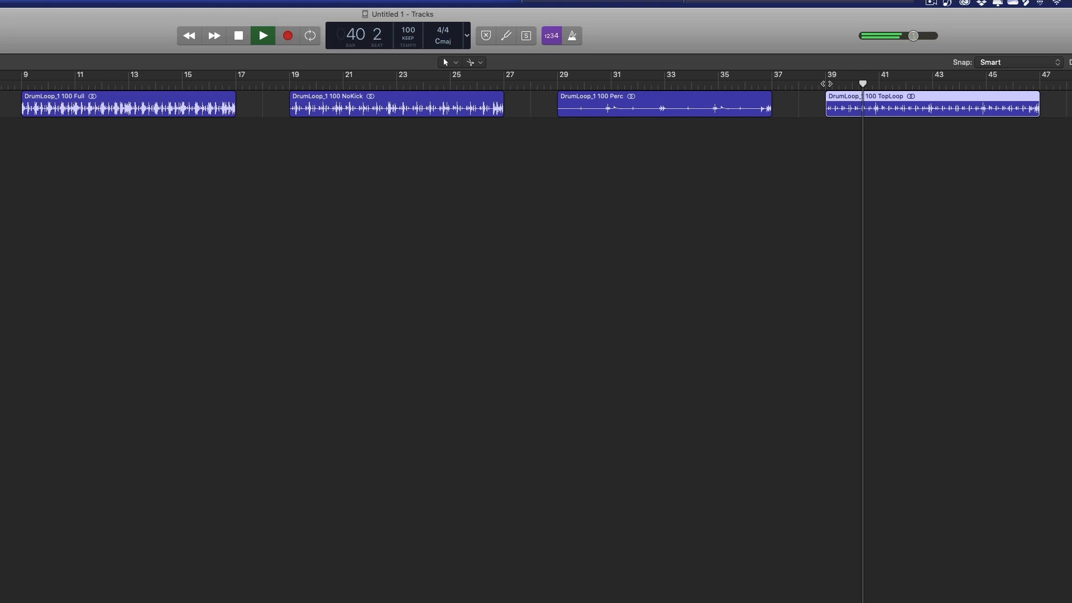
{"action": "key", "text": "space"}
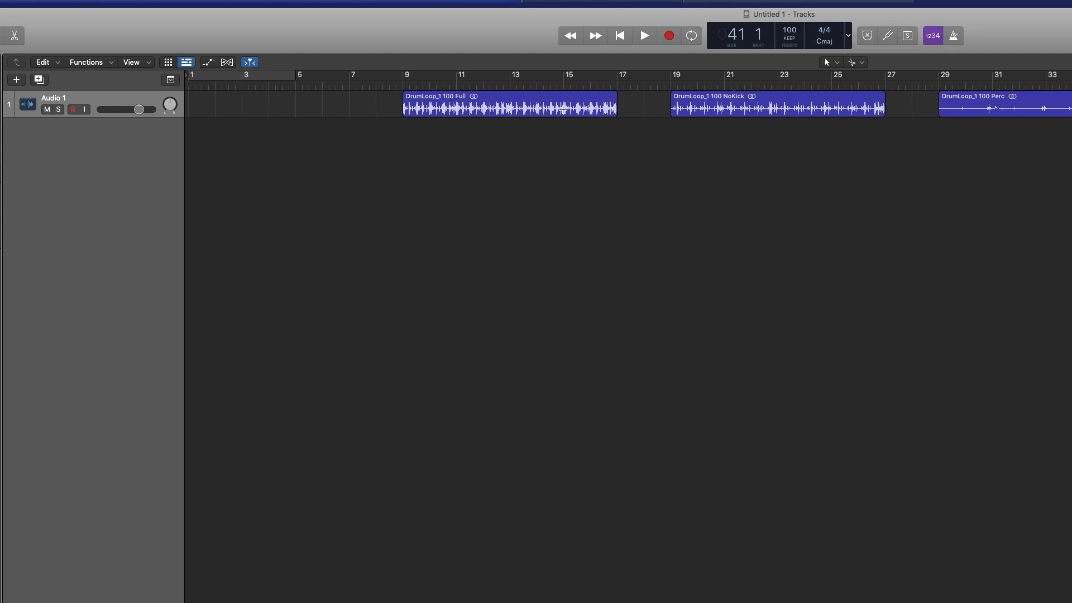
Move the DrumLoop_1 100 Full region to bar 1, turn on looping for it and play it back.
{"action": "left_click_drag", "start_coordinate": [557, 100], "coordinate": [342, 101]}
{"action": "key", "text": "l"}
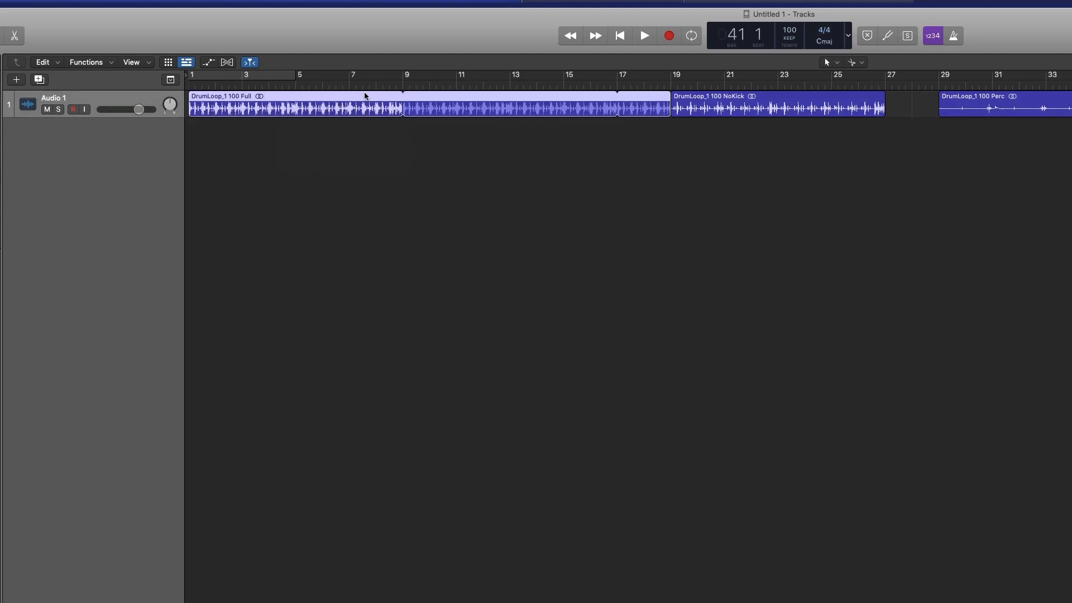
{"action": "key", "text": "space"}
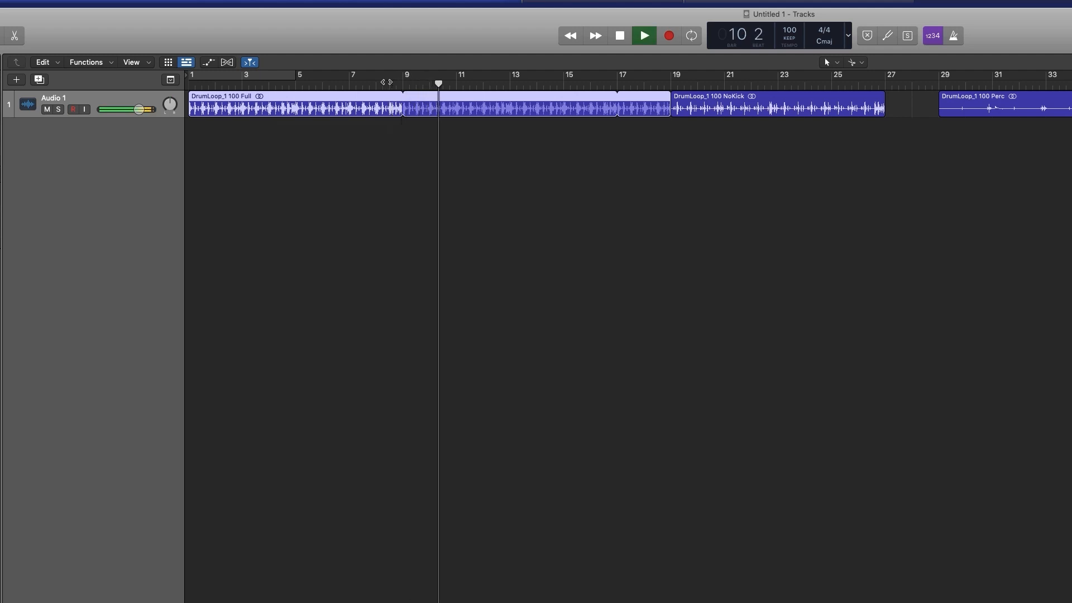
{"action": "key", "text": "space"}
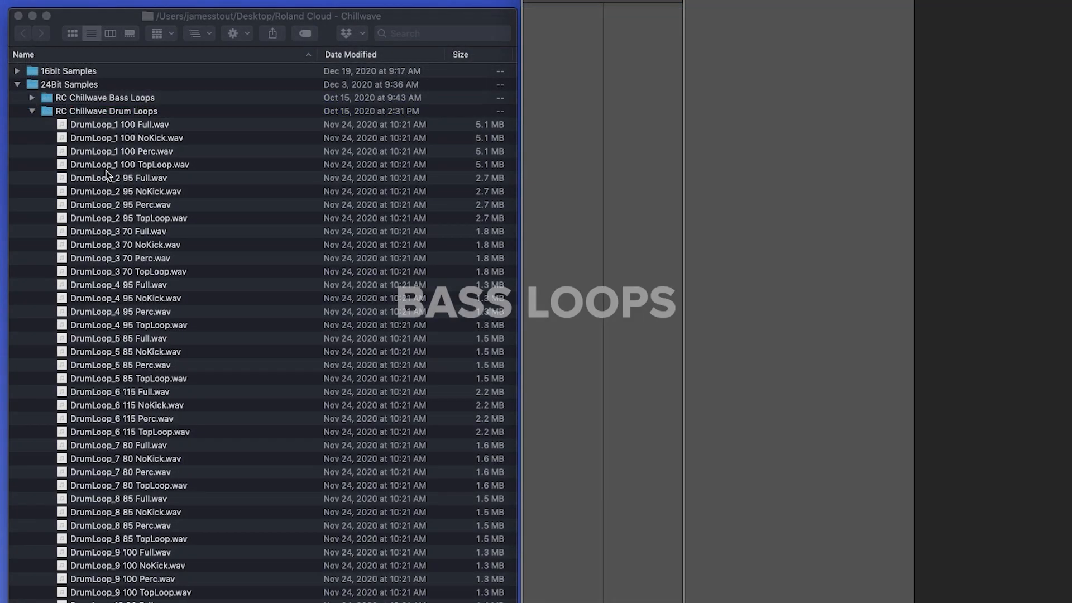
Add 01 Bass 100 Am from the RC Chillwave Bass Loops folder on a new track at bar 1 and play it with the drums.
{"action": "left_click", "coordinate": [31, 112]}
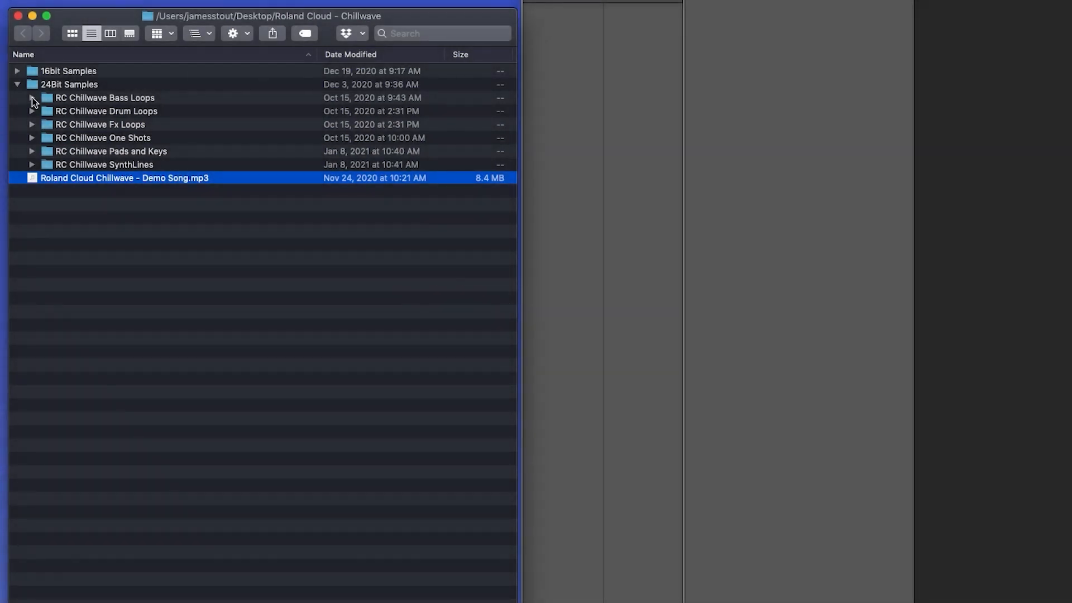
{"action": "left_click", "coordinate": [31, 98]}
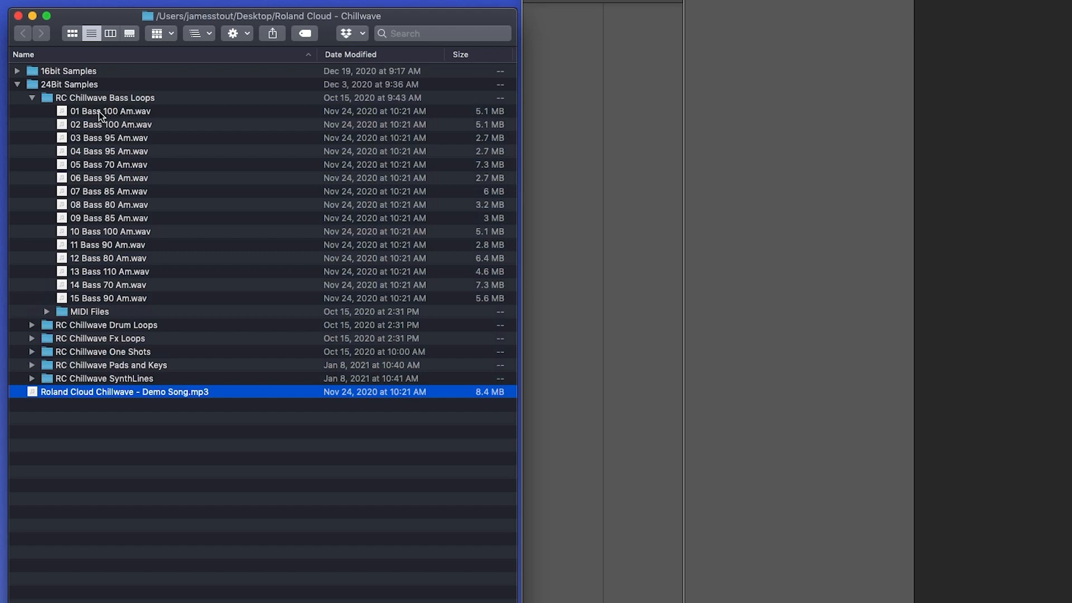
{"action": "left_click_drag", "start_coordinate": [99, 111], "coordinate": [639, 193]}
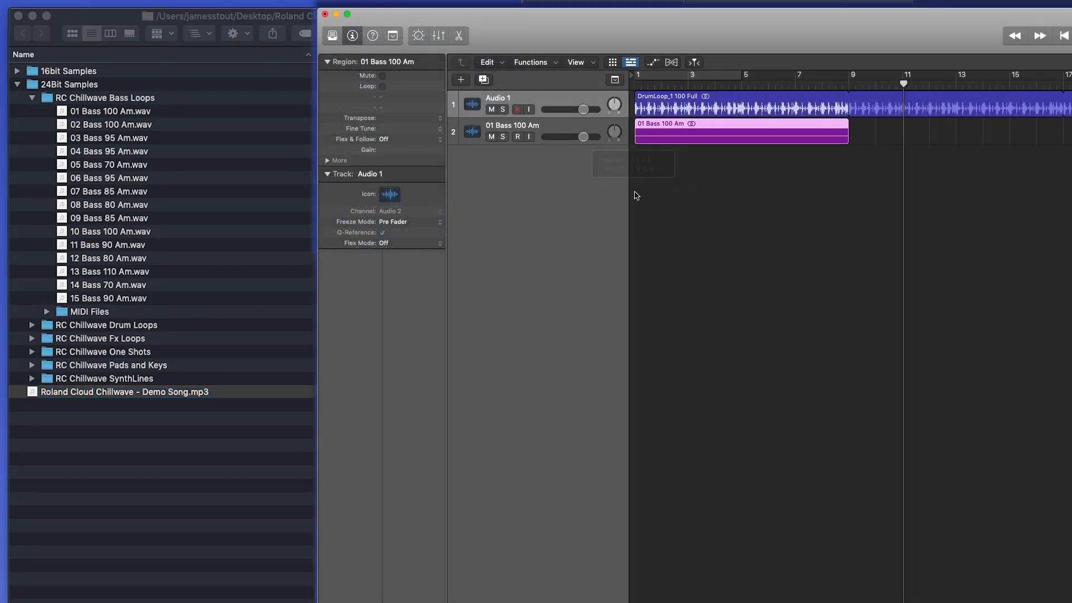
{"action": "key", "text": "Return"}
{"action": "key", "text": "space"}
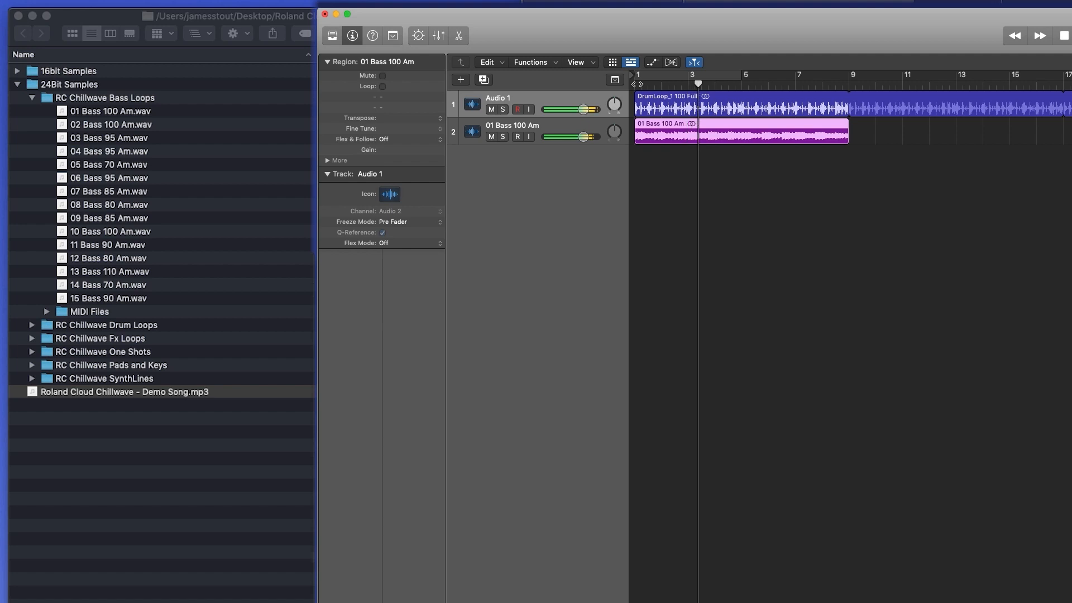
{"action": "key", "text": "space"}
Add 01 Pad 100 Am from the RC Chillwave Pads and Keys folder on a new track at bar 1 and play the mix.
{"action": "left_click", "coordinate": [32, 98]}
{"action": "left_click", "coordinate": [34, 152]}
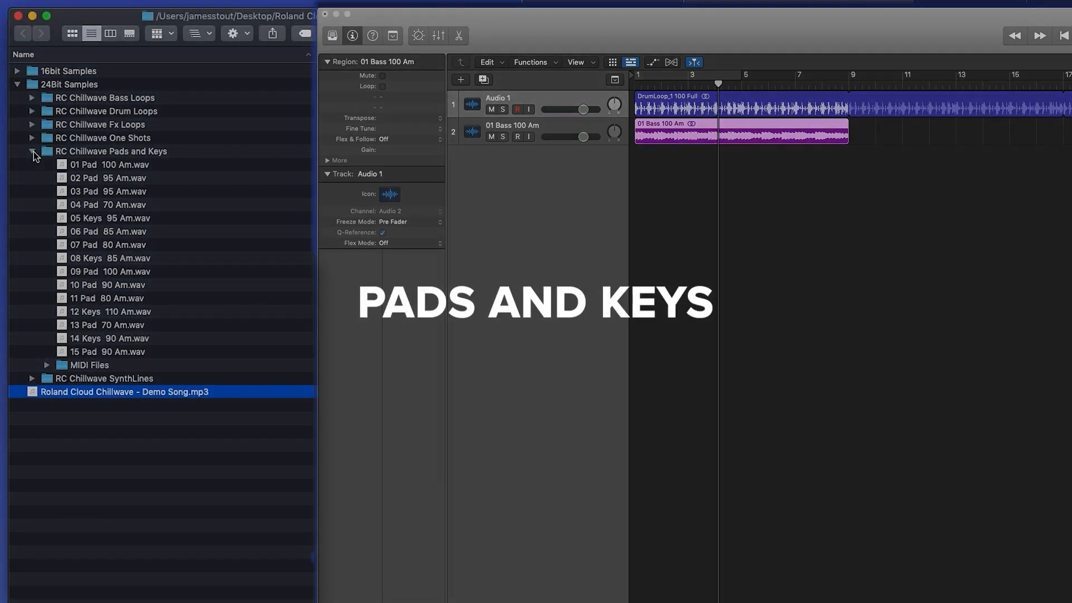
{"action": "left_click_drag", "start_coordinate": [87, 164], "coordinate": [638, 178]}
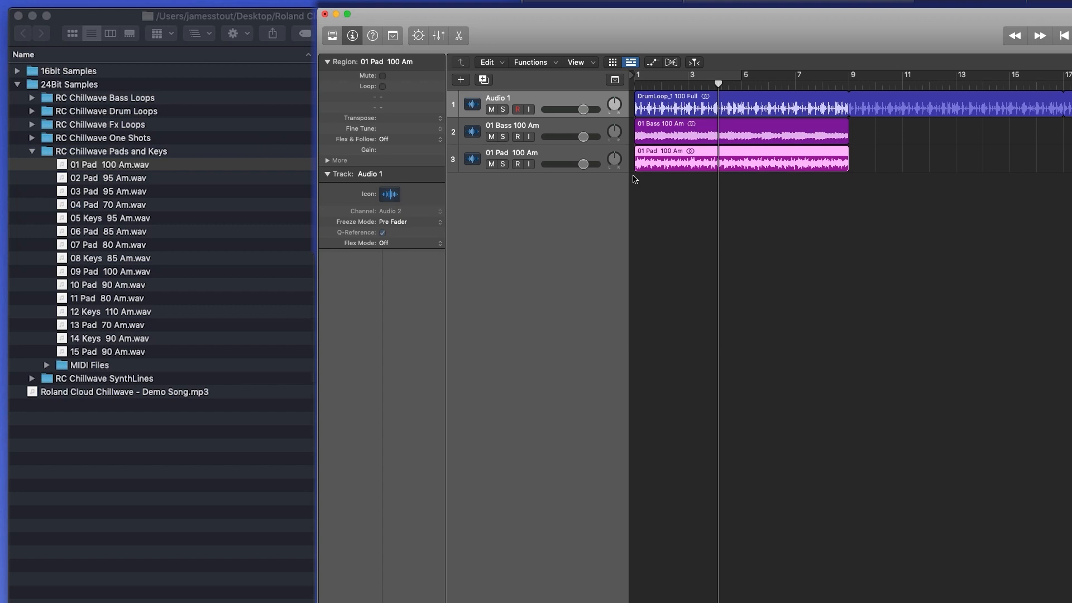
{"action": "key", "text": "Return"}
{"action": "key", "text": "space"}
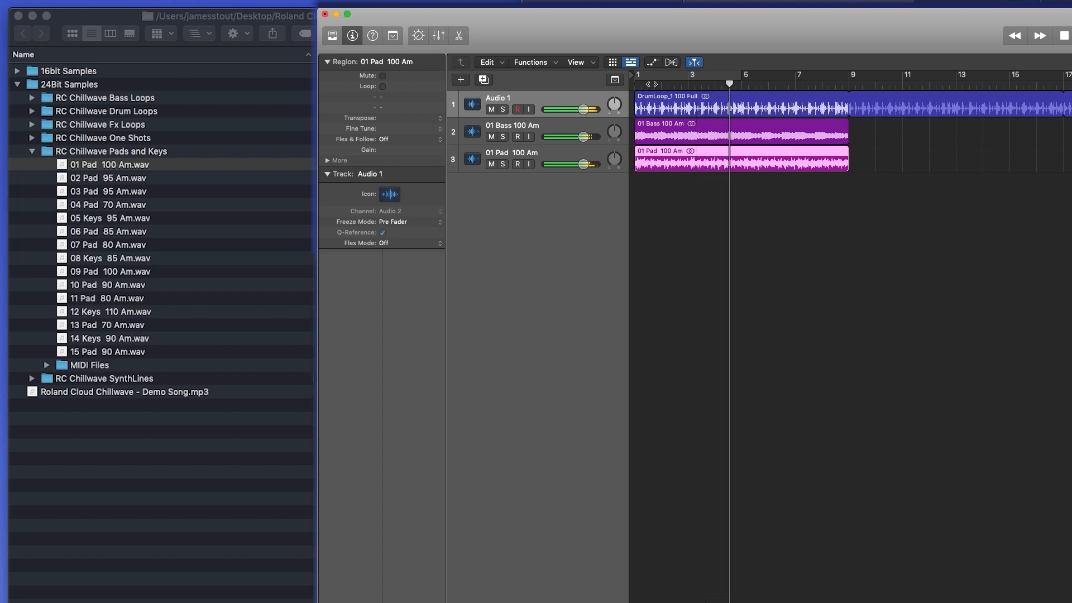
Add 01 Lead 100 Am from the RC Chillwave SynthLines folder on a new track at bar 1 and play all four tracks.
{"action": "left_click", "coordinate": [31, 151]}
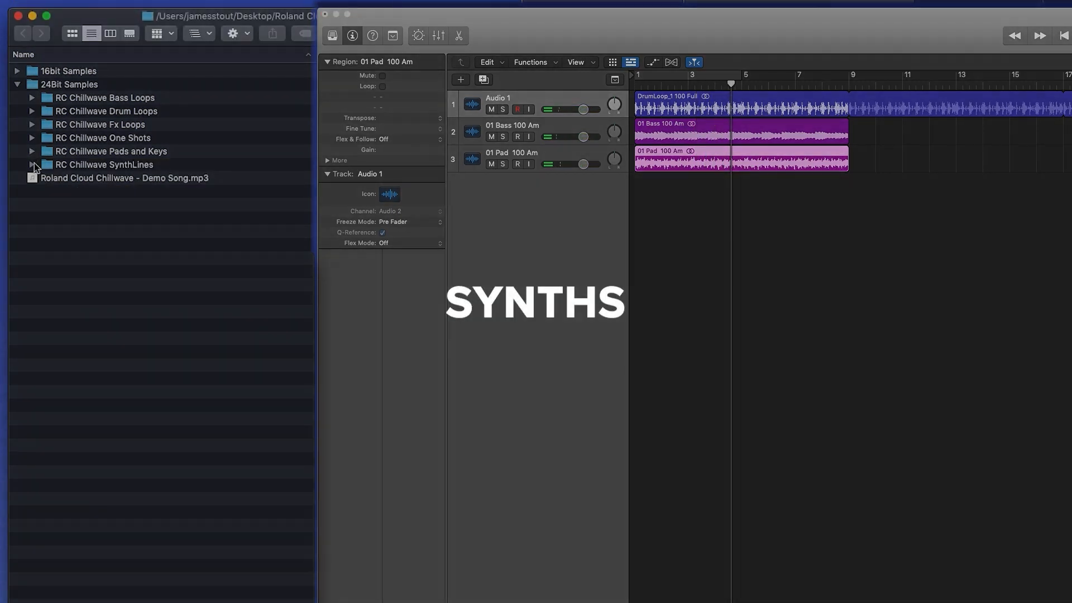
{"action": "left_click", "coordinate": [31, 164]}
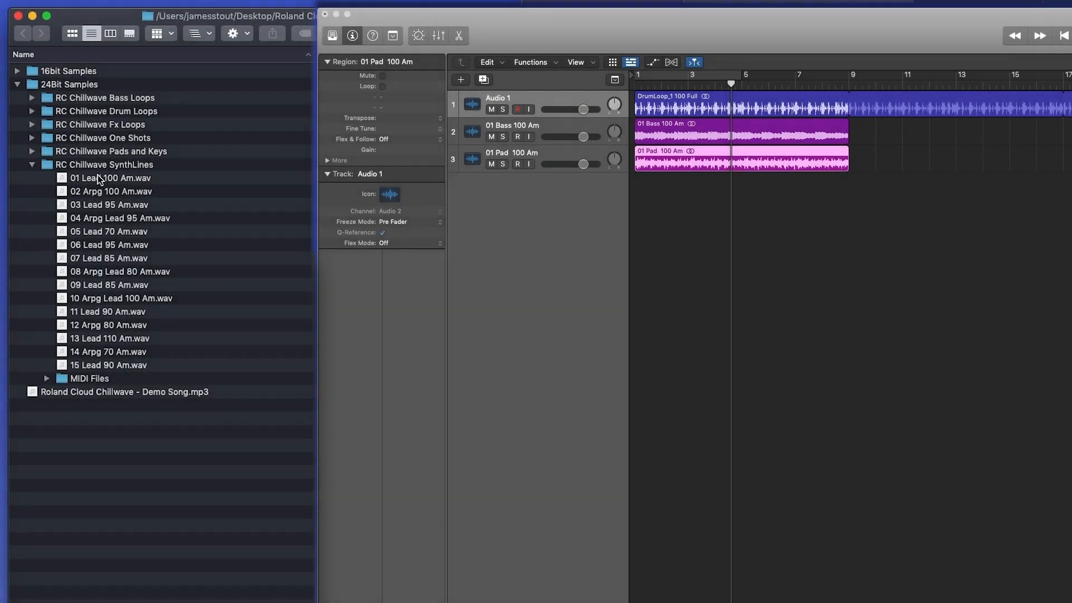
{"action": "left_click_drag", "start_coordinate": [98, 175], "coordinate": [640, 205]}
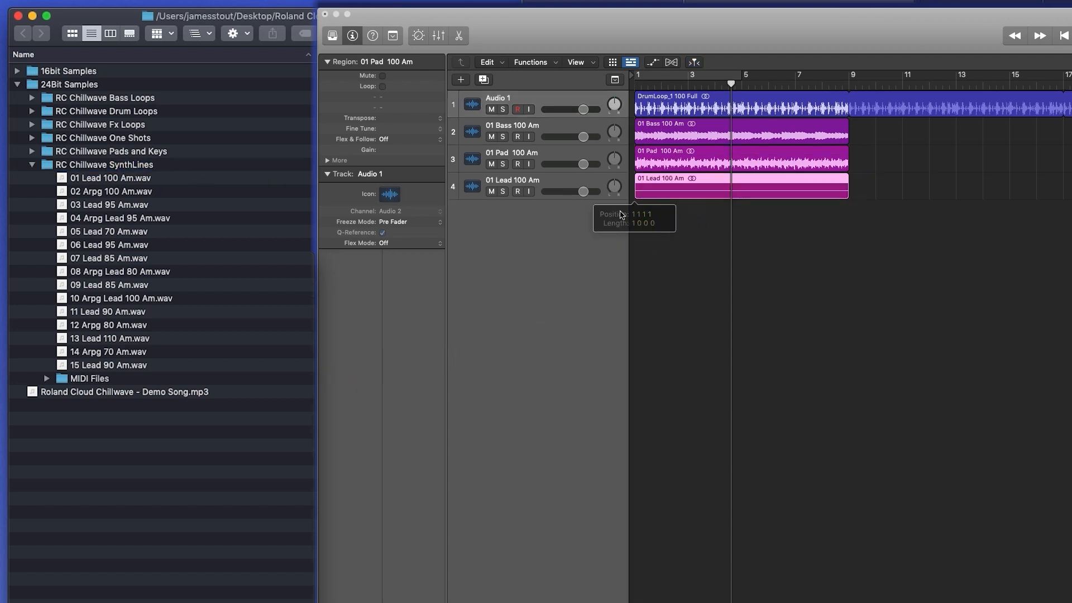
{"action": "double_click", "coordinate": [648, 85]}
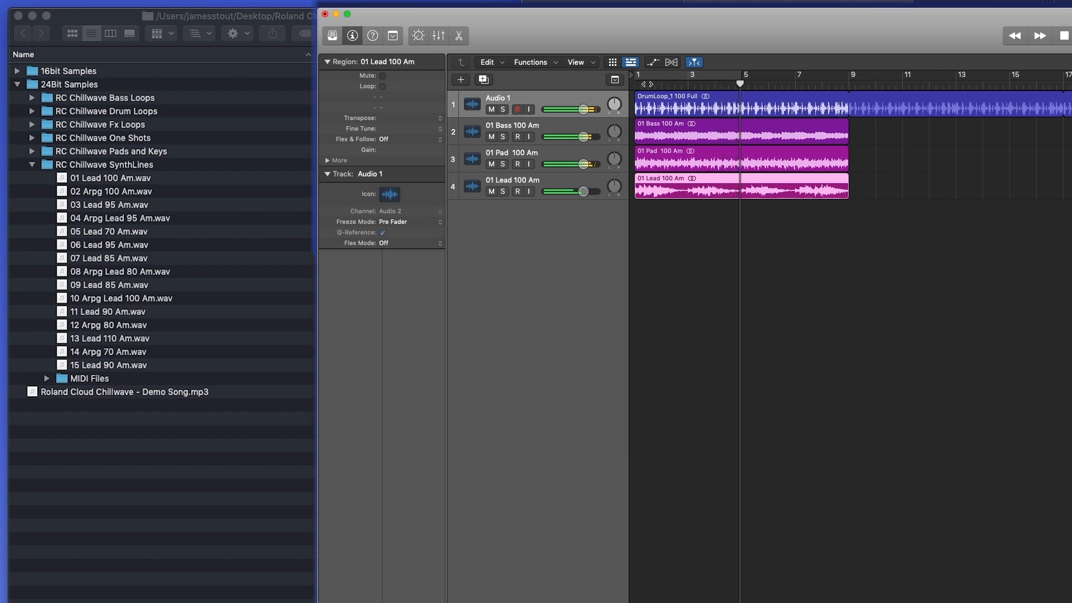
Clear the opening bars by moving the bass, pad and lead regions to bar 13 and the Full drum loop to bar 48.
{"action": "left_click_drag", "start_coordinate": [729, 137], "coordinate": [1050, 137]}
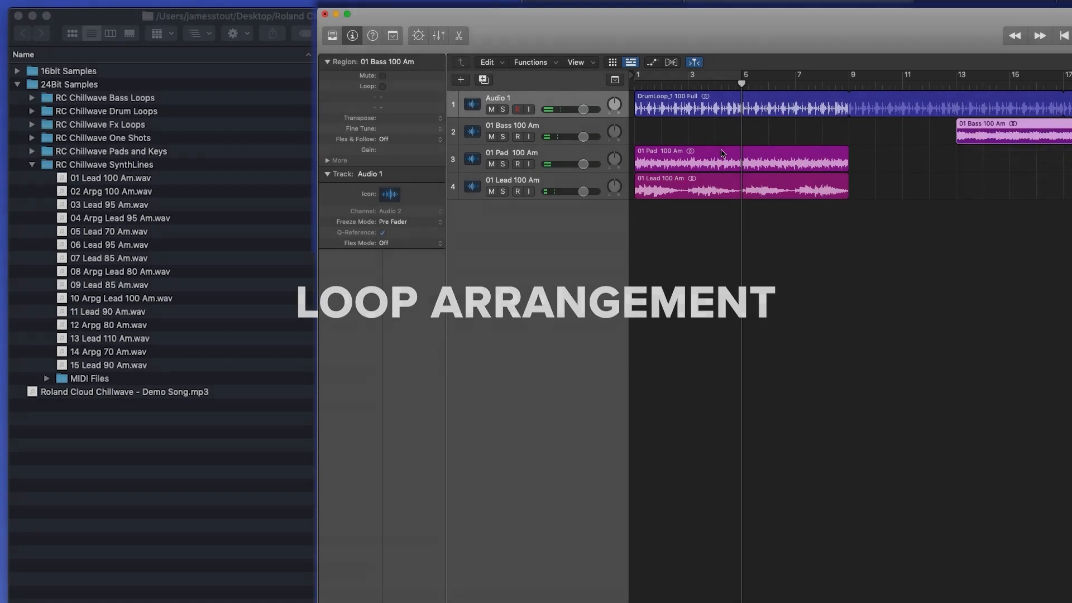
{"action": "left_click", "coordinate": [826, 160]}
{"action": "left_click_drag", "start_coordinate": [731, 160], "coordinate": [1054, 162]}
{"action": "left_click_drag", "start_coordinate": [822, 186], "coordinate": [1051, 187]}
{"action": "left_click_drag", "start_coordinate": [683, 102], "coordinate": [898, 103]}
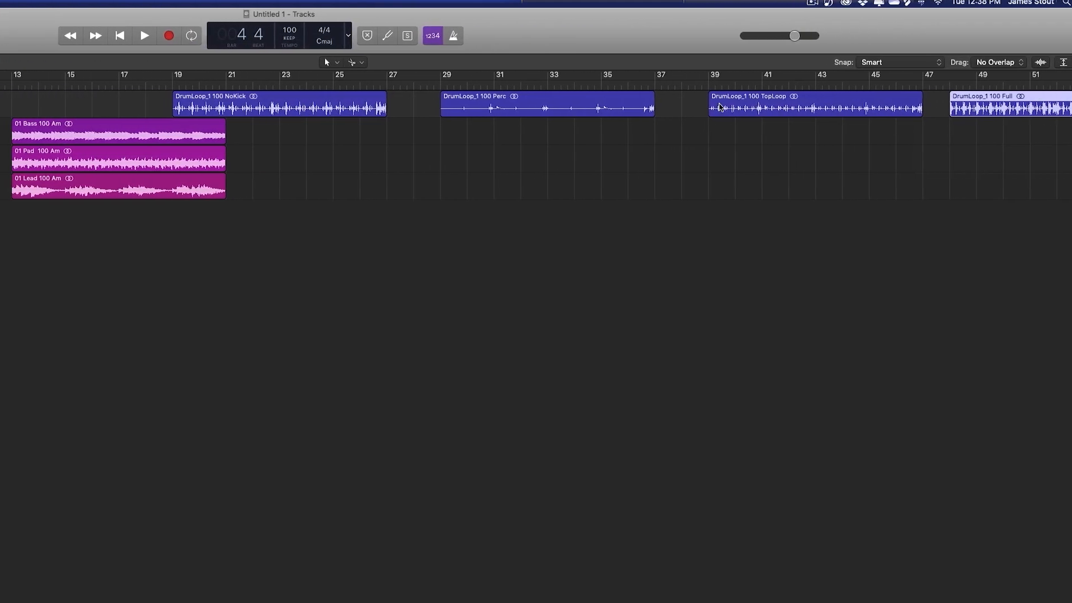
Move the DrumLoop_1 100 Perc and 01 Pad 100 Am regions to bar 1 as the intro.
{"action": "left_click_drag", "start_coordinate": [637, 101], "coordinate": [0, 103]}
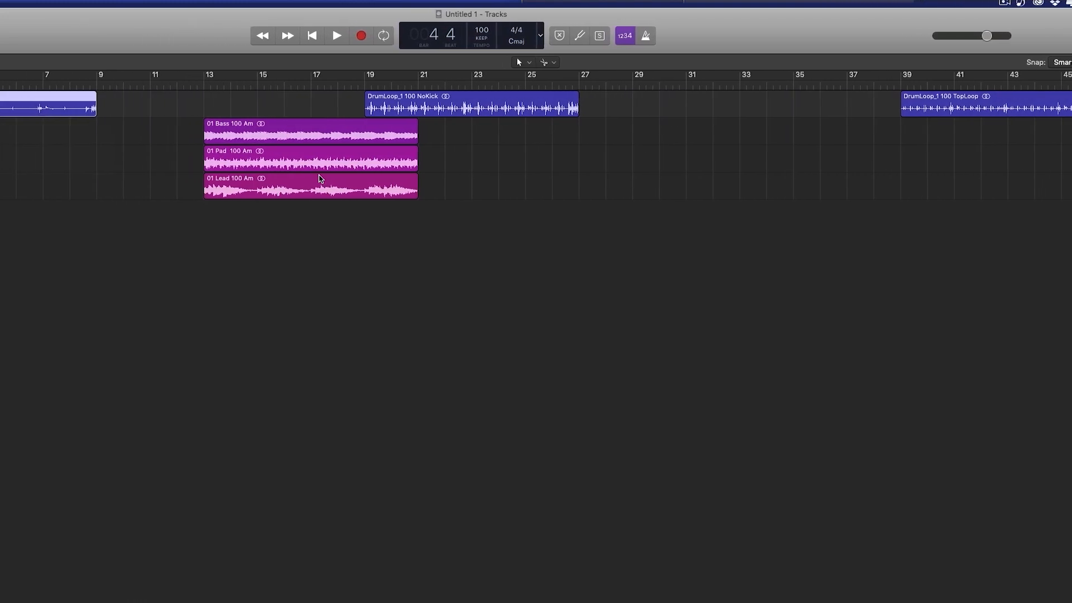
{"action": "left_click_drag", "start_coordinate": [213, 160], "coordinate": [172, 160]}
{"action": "left_click_drag", "start_coordinate": [269, 161], "coordinate": [0, 162]}
Move the Full drum loop, bass and lead regions to bar 9 and play back the arrangement.
{"action": "left_click_drag", "start_coordinate": [1058, 103], "coordinate": [385, 99]}
{"action": "left_click_drag", "start_coordinate": [555, 126], "coordinate": [507, 125]}
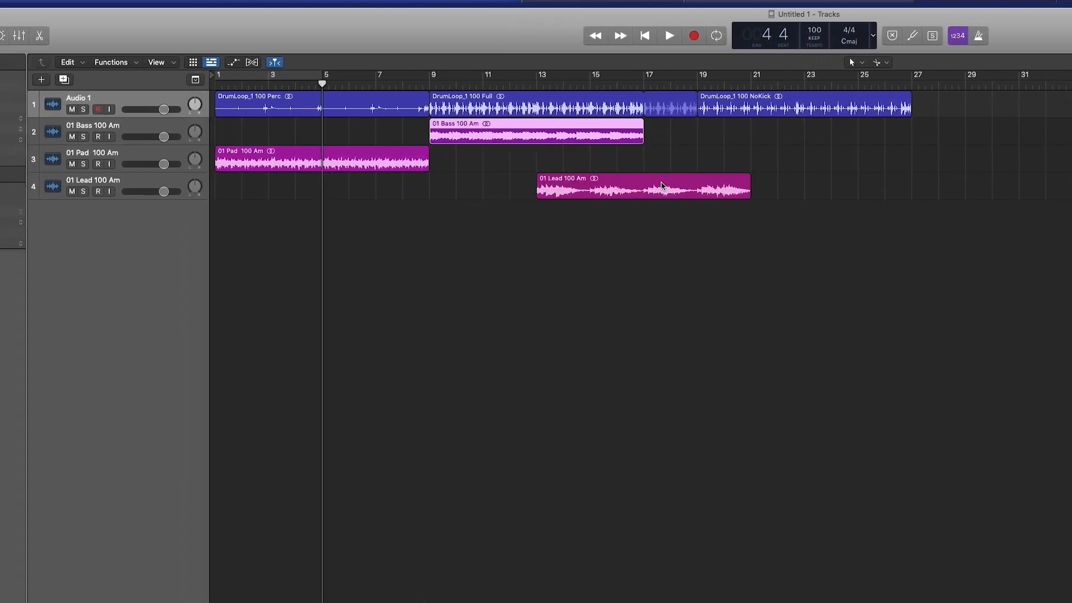
{"action": "left_click_drag", "start_coordinate": [632, 188], "coordinate": [585, 189]}
{"action": "left_click", "coordinate": [448, 83]}
{"action": "key", "text": "space"}
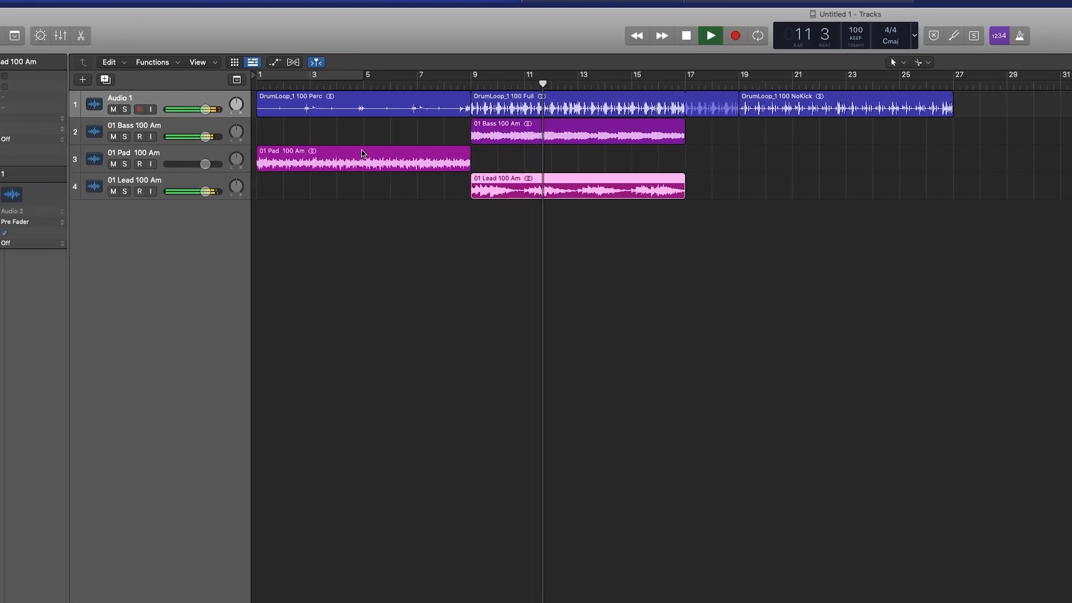
{"action": "key", "text": "space"}
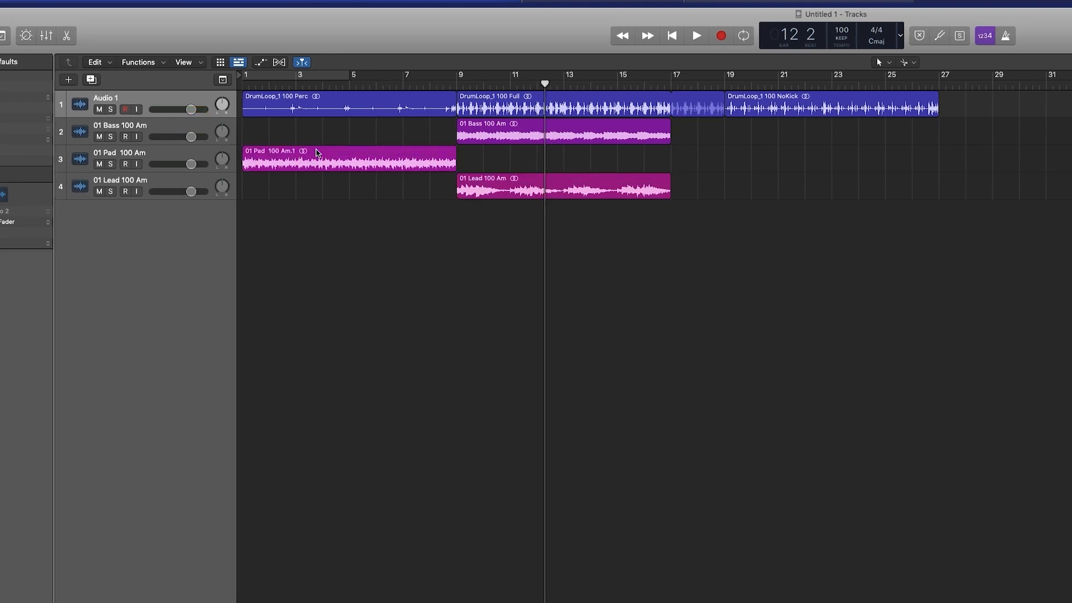
Copy the 01 Pad 100 Am region to bar 9 and play the arrangement from bar 7.
{"action": "left_click_drag", "start_coordinate": [308, 153], "coordinate": [520, 157]}
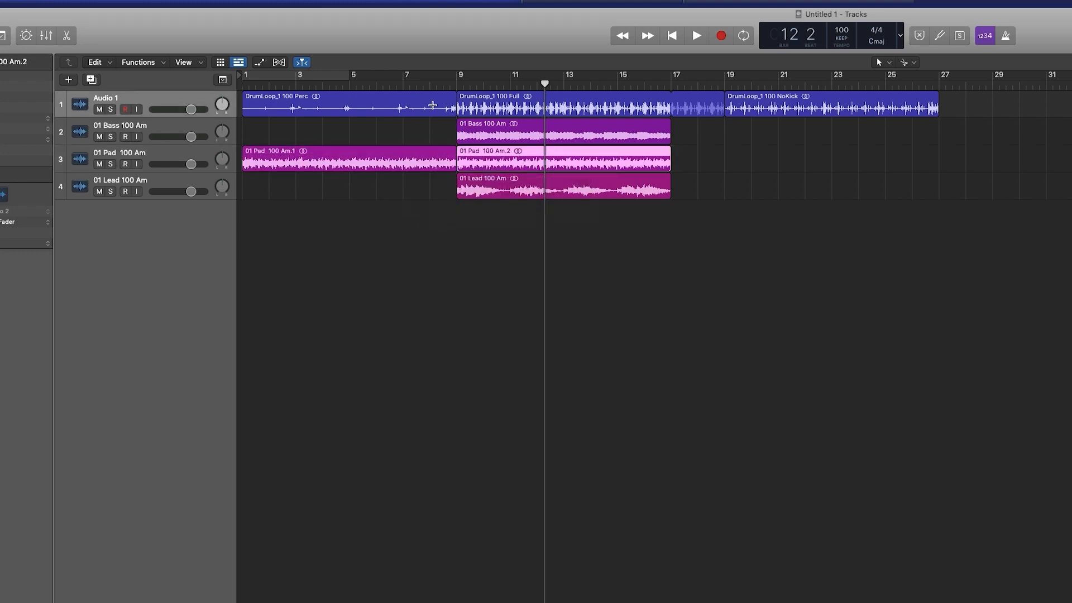
{"action": "left_click", "coordinate": [408, 85]}
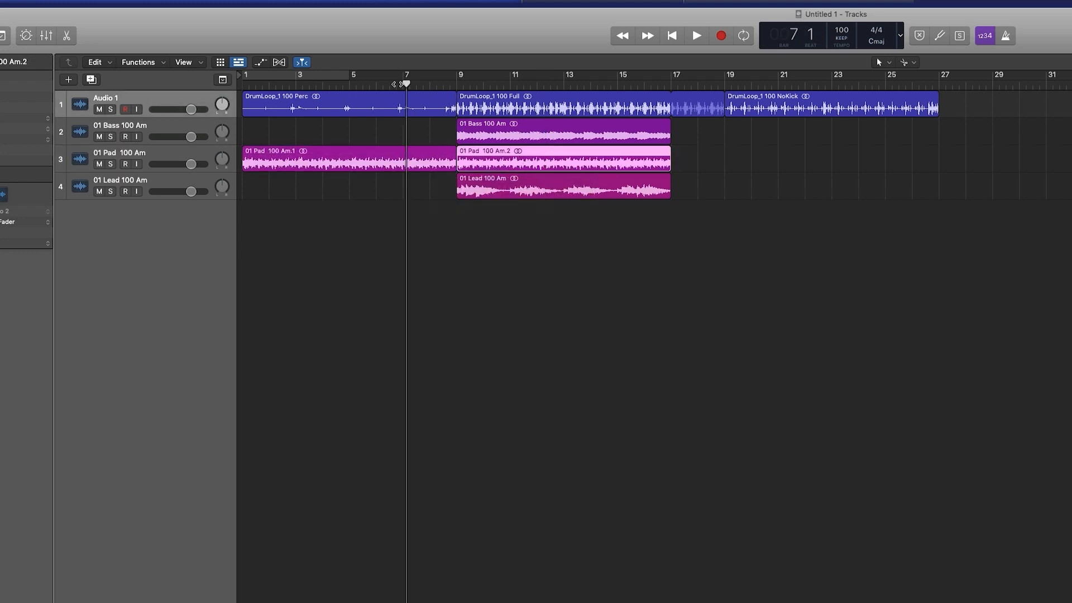
{"action": "key", "text": "space"}
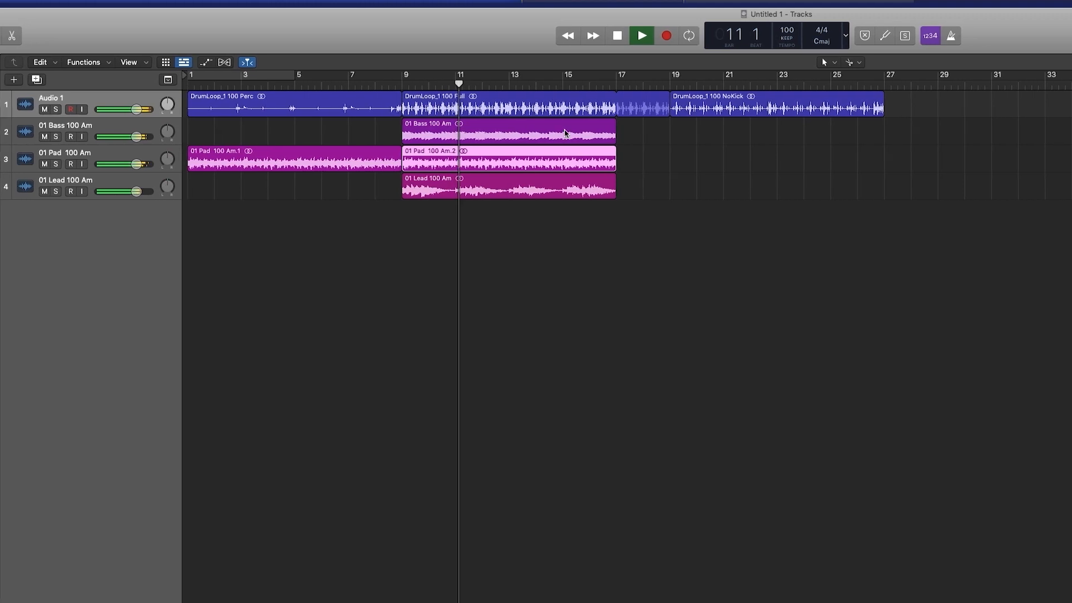
{"action": "key", "text": "space"}
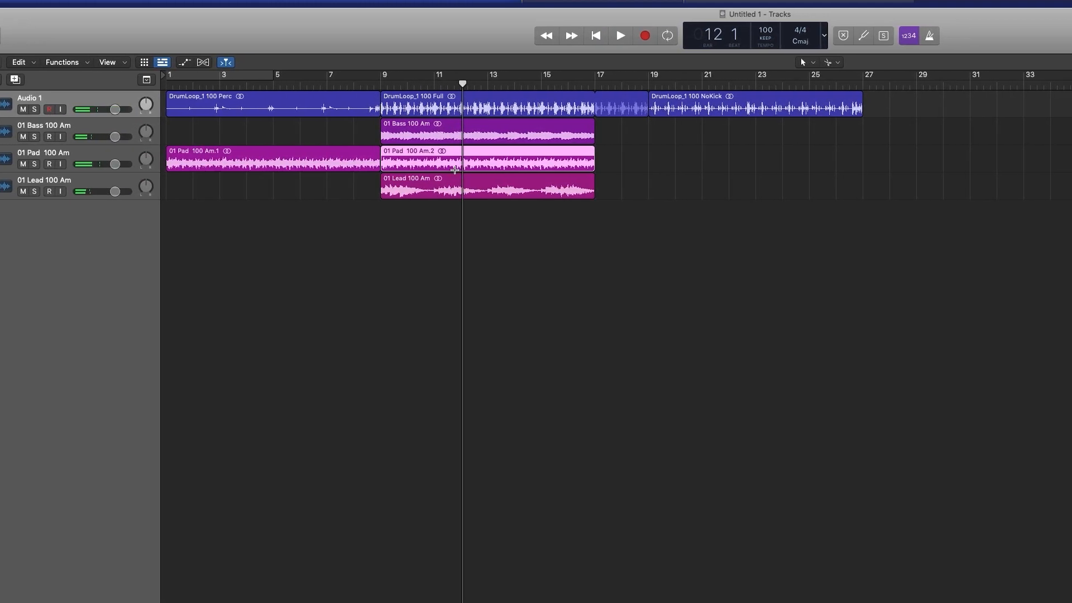
Move the DrumLoop_1 100 NoKick region to bar 17 and copy the lead region to the same bar.
{"action": "left_click_drag", "start_coordinate": [727, 101], "coordinate": [696, 102]}
{"action": "left_click_drag", "start_coordinate": [679, 103], "coordinate": [671, 104]}
{"action": "left_click_drag", "start_coordinate": [517, 180], "coordinate": [726, 187]}
Copy the Full drum, bass, pad and lead regions of the bar 9 section to bar 25.
{"action": "left_click_drag", "start_coordinate": [499, 263], "coordinate": [894, 98]}
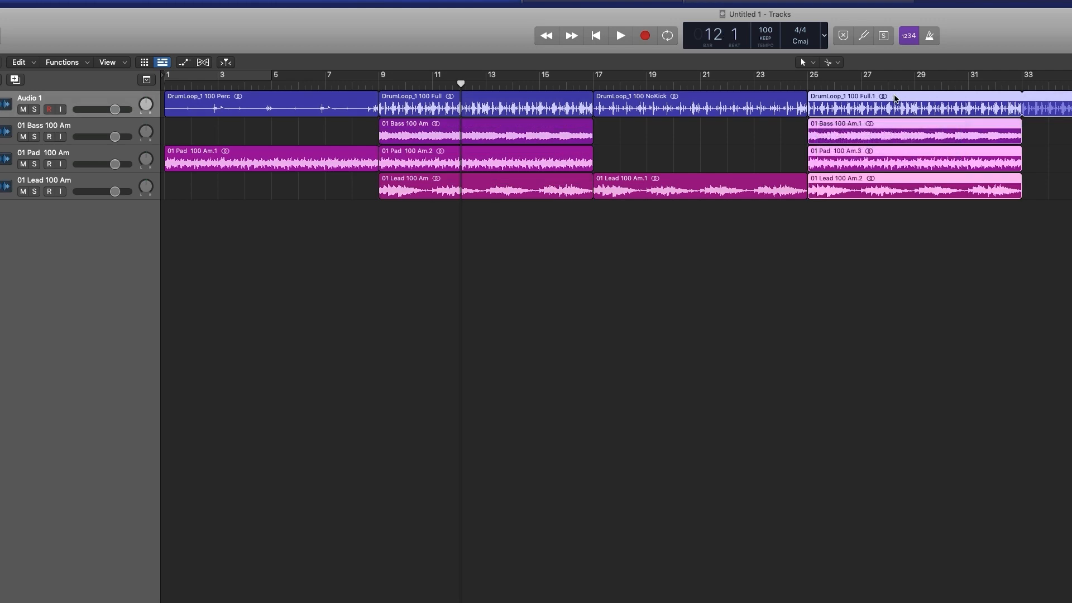
Play back the arrangement from about bar 8 into the NoKick section at bar 17.
{"action": "left_click", "coordinate": [360, 83]}
{"action": "key", "text": "space"}
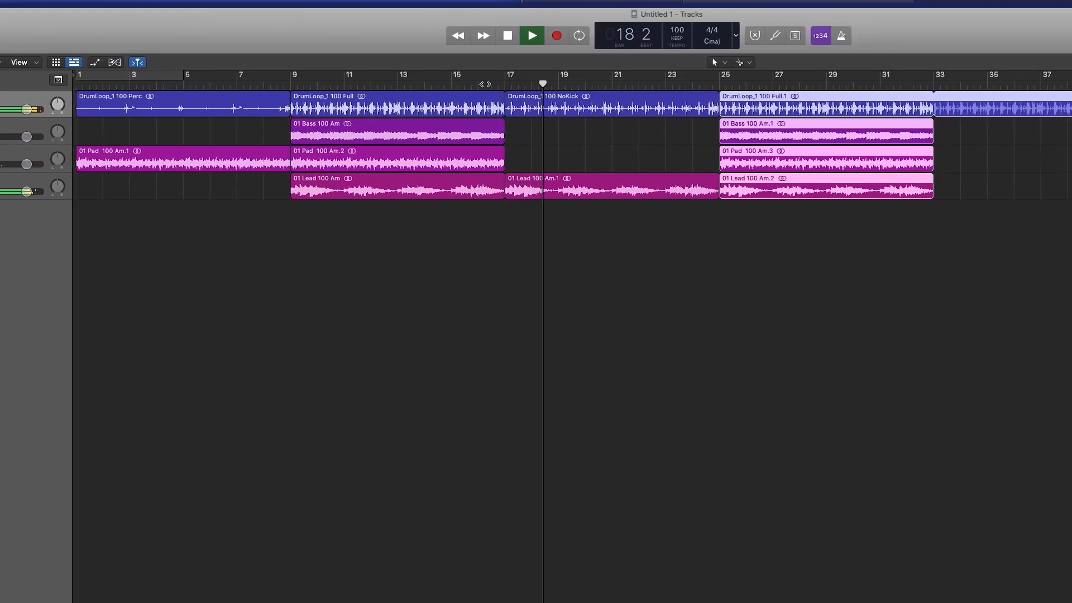
{"action": "key", "text": "space"}
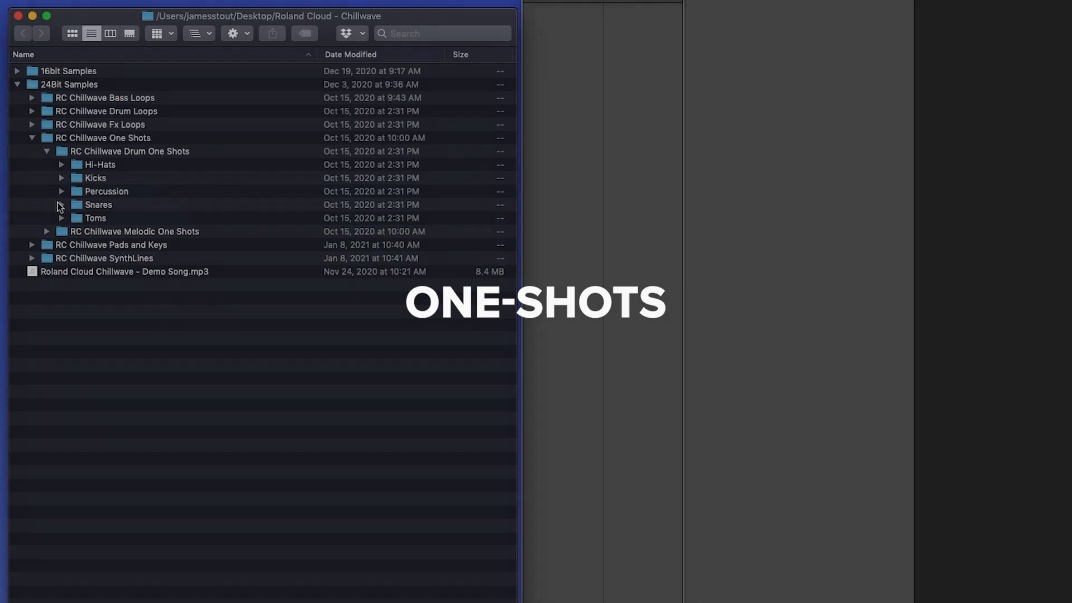
Place Snare 1.wav from the Snares one-shots folder on a new track and copy it every two beats from bar 7 to bar 9.
{"action": "left_click", "coordinate": [60, 206]}
{"action": "left_click_drag", "start_coordinate": [112, 219], "coordinate": [290, 280]}
{"action": "key", "text": "z"}
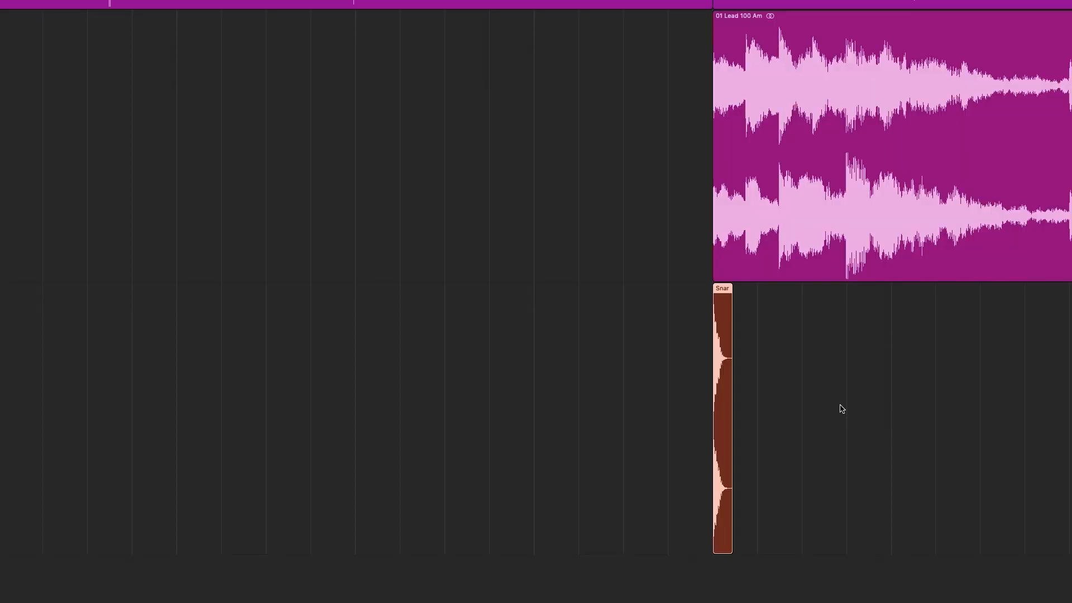
{"action": "mouse_move", "coordinate": [720, 306]}
{"action": "left_mouse_down"}
{"action": "mouse_move", "coordinate": [365, 308]}
{"action": "mouse_move", "coordinate": [725, 297]}
{"action": "left_mouse_up"}
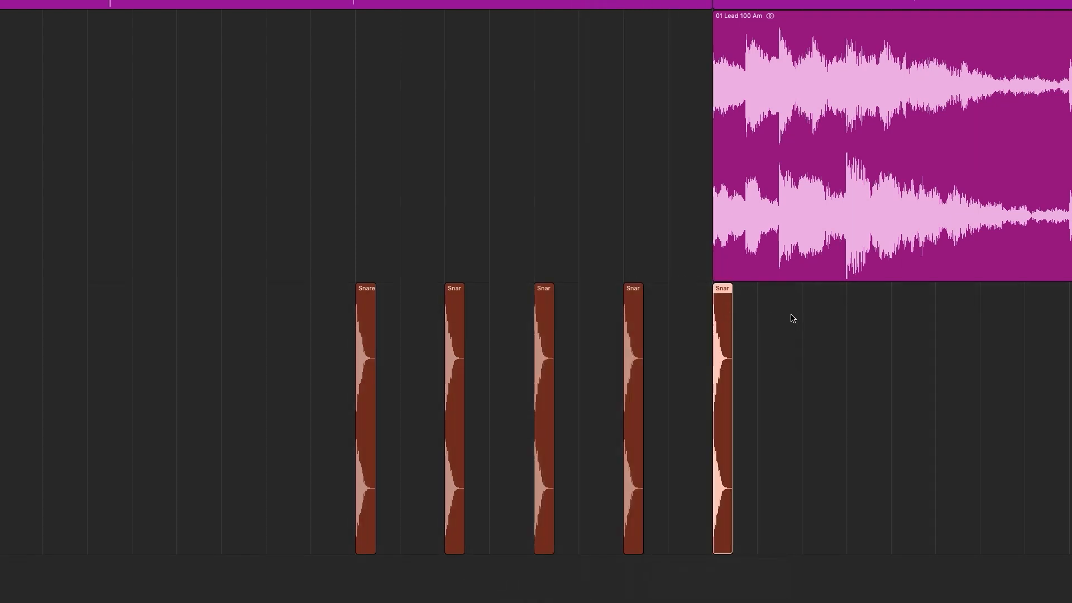
Copy all five snare hits one beat later and delete the extra hit after bar 9.
{"action": "left_click_drag", "start_coordinate": [815, 313], "coordinate": [285, 333]}
{"action": "left_click_drag", "start_coordinate": [363, 293], "coordinate": [410, 296], "text": "alt"}
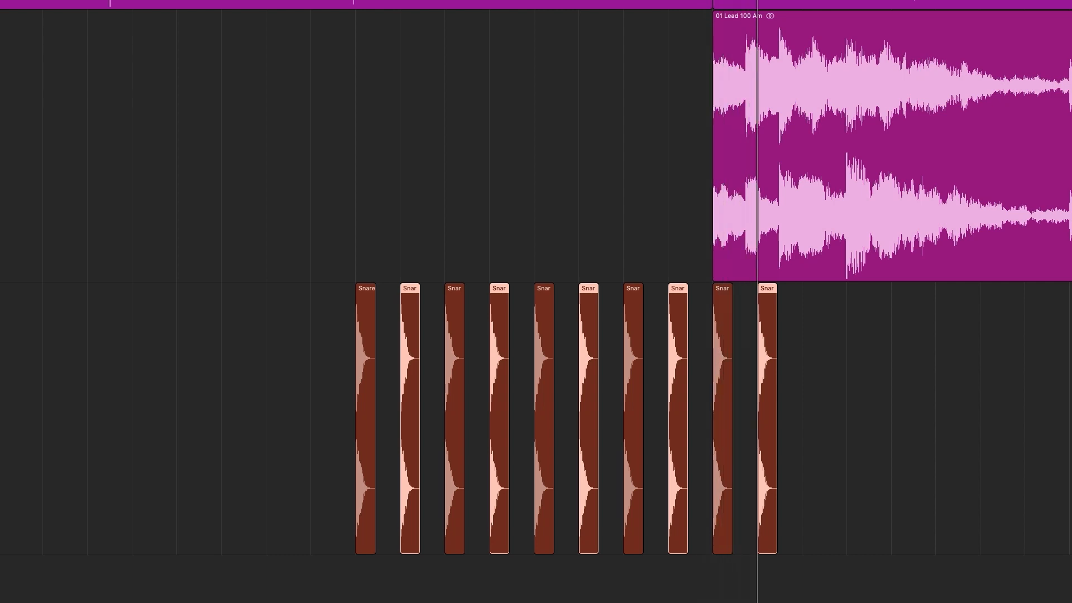
{"action": "left_click", "coordinate": [757, 278]}
{"action": "left_click", "coordinate": [766, 289]}
{"action": "key", "text": "Delete"}
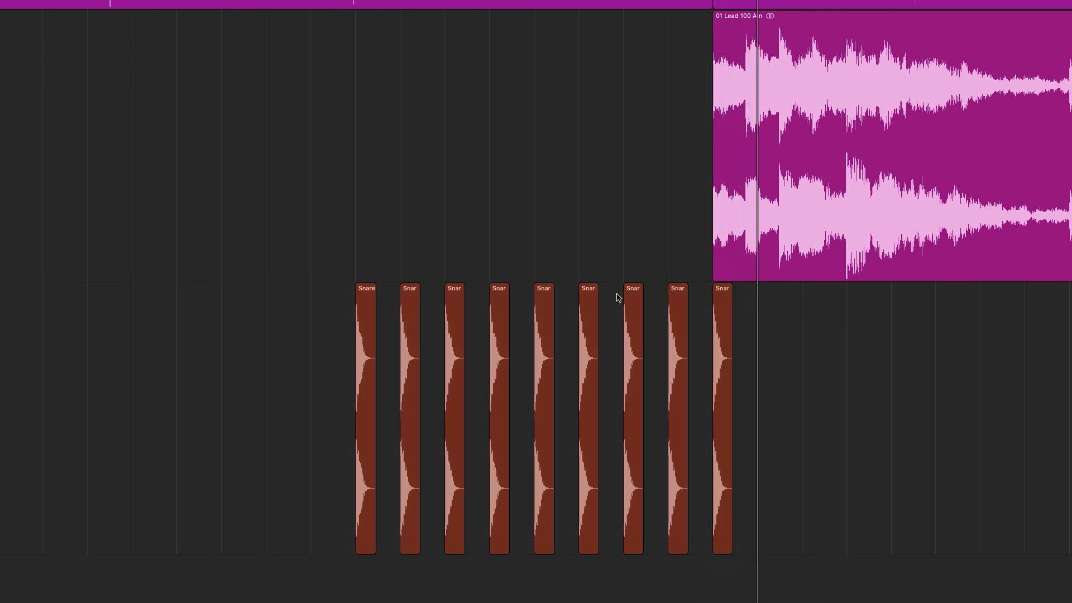
Copy the snare hits from bar 8 onward half a beat later, delete the two from bar 9 on, and play the fill.
{"action": "left_click_drag", "start_coordinate": [759, 301], "coordinate": [565, 296]}
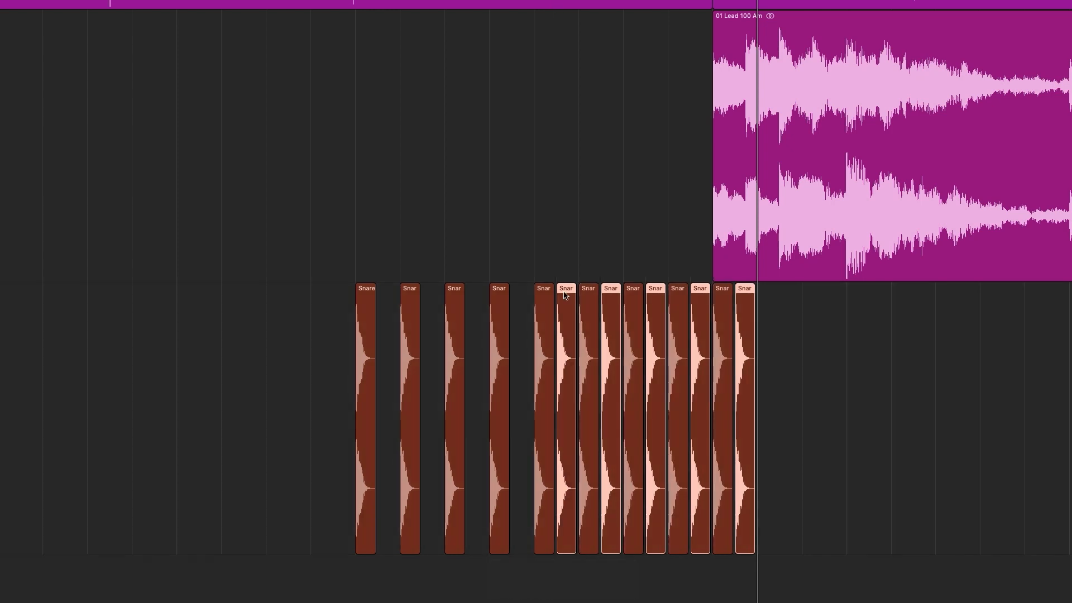
{"action": "mouse_move", "coordinate": [729, 306]}
{"action": "left_mouse_down"}
{"action": "mouse_move", "coordinate": [789, 303]}
{"action": "mouse_move", "coordinate": [729, 312]}
{"action": "left_mouse_up"}
{"action": "key", "text": "Delete"}
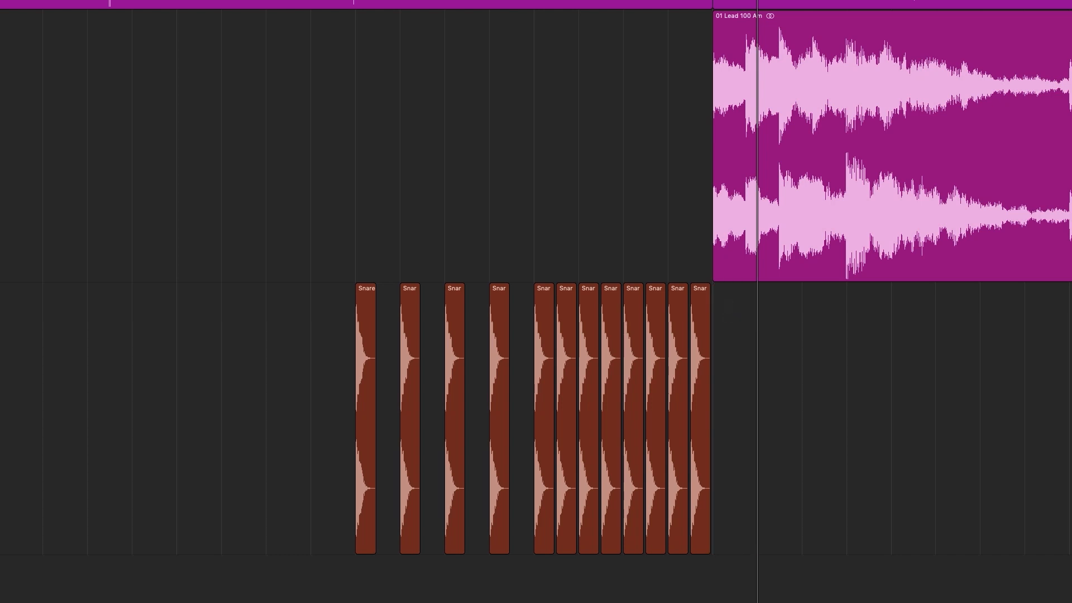
{"action": "key", "text": "space"}
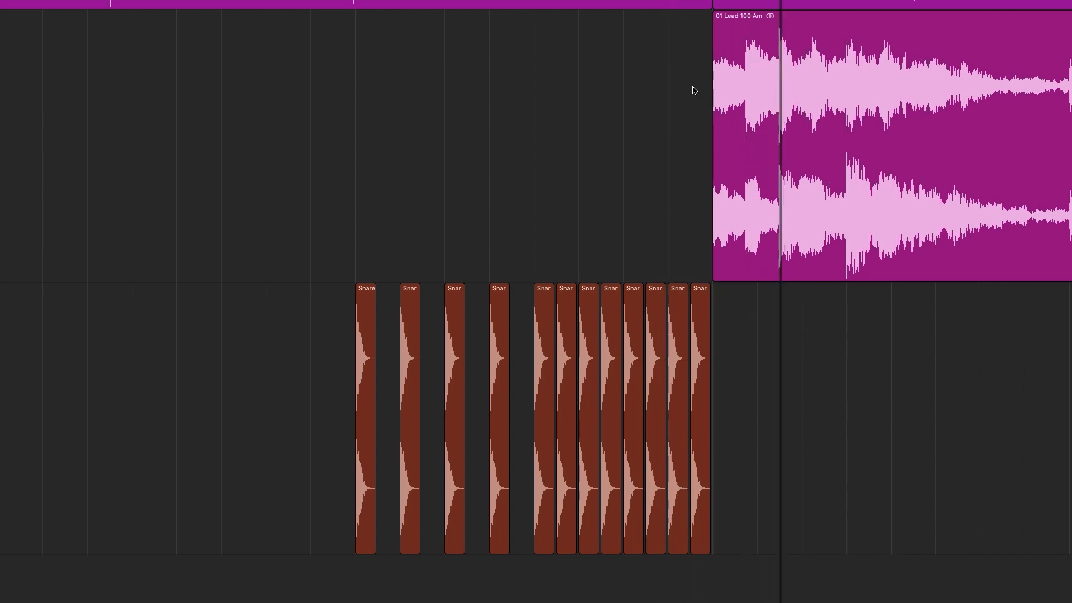
Join all the snare hits into one new audio file, fade the region in over about two thirds of its length, and play it.
{"action": "left_click_drag", "start_coordinate": [747, 327], "coordinate": [330, 339]}
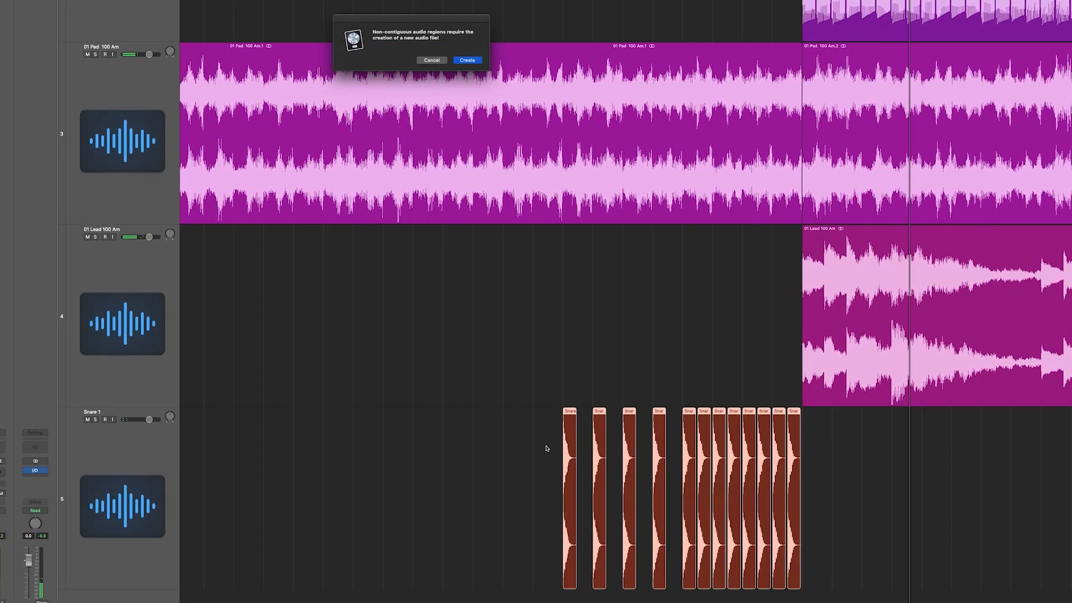
{"action": "key", "text": "Return"}
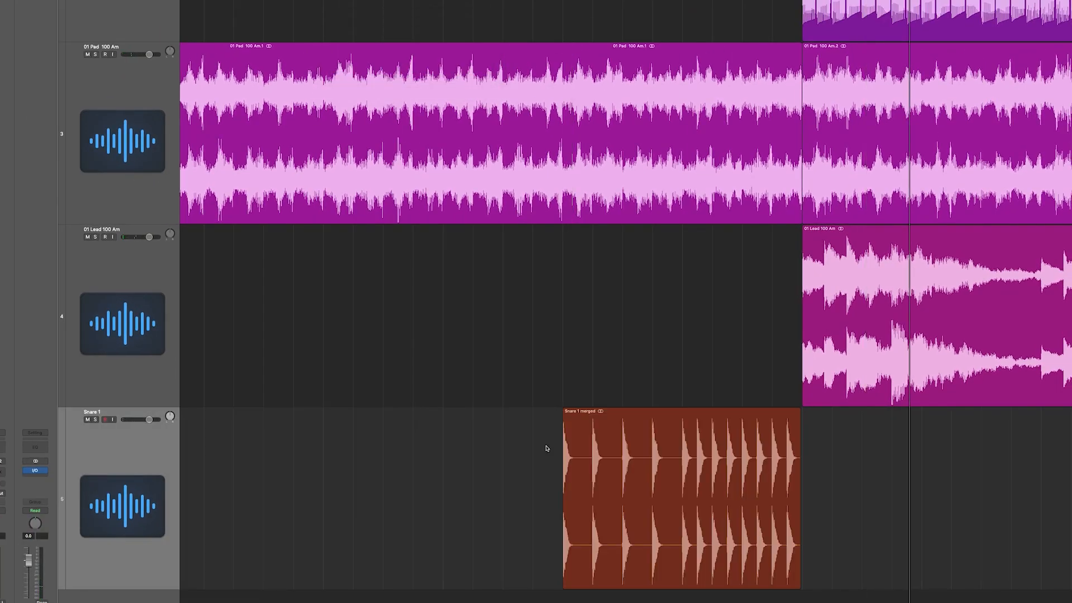
{"action": "left_click", "coordinate": [563, 412]}
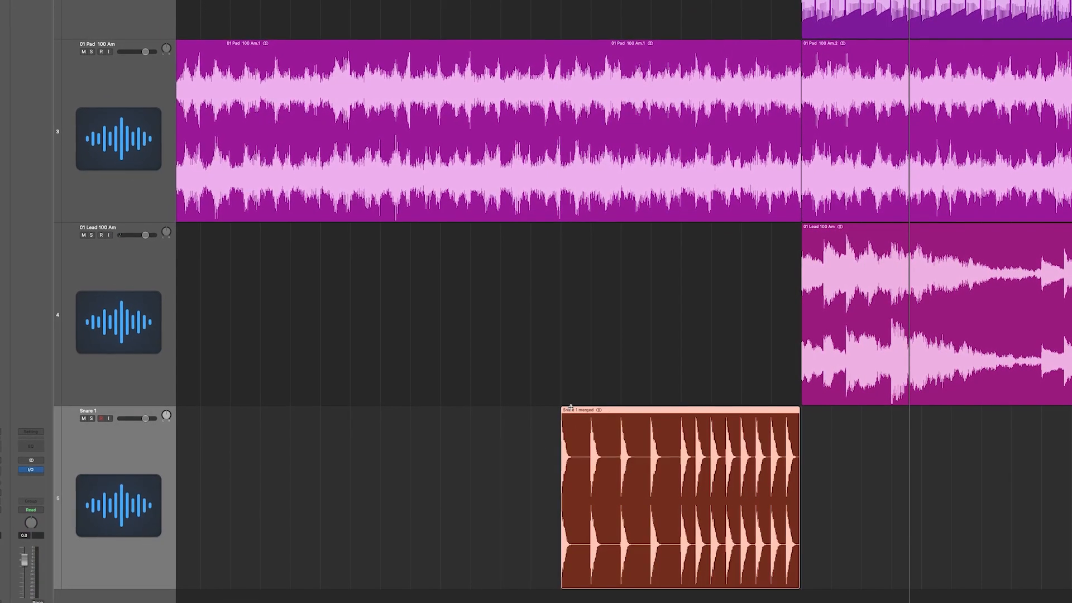
{"action": "left_click_drag", "start_coordinate": [562, 408], "coordinate": [726, 412]}
{"action": "key", "text": "space"}
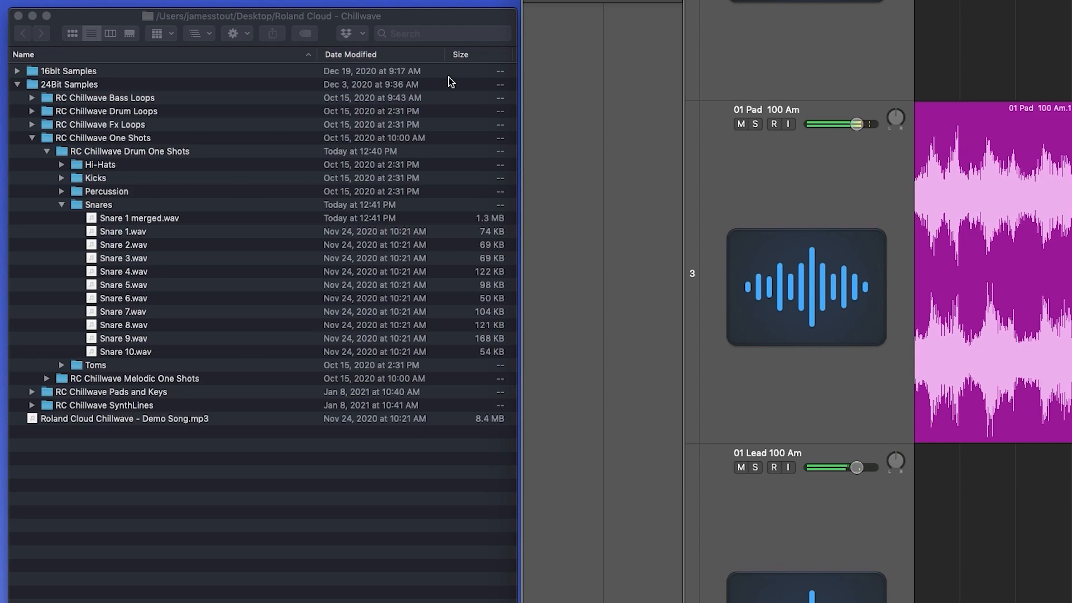
Browse the Percussion, Kicks and Hi-Hats folders in RC Chillwave Drum One Shots.
{"action": "left_click", "coordinate": [62, 205]}
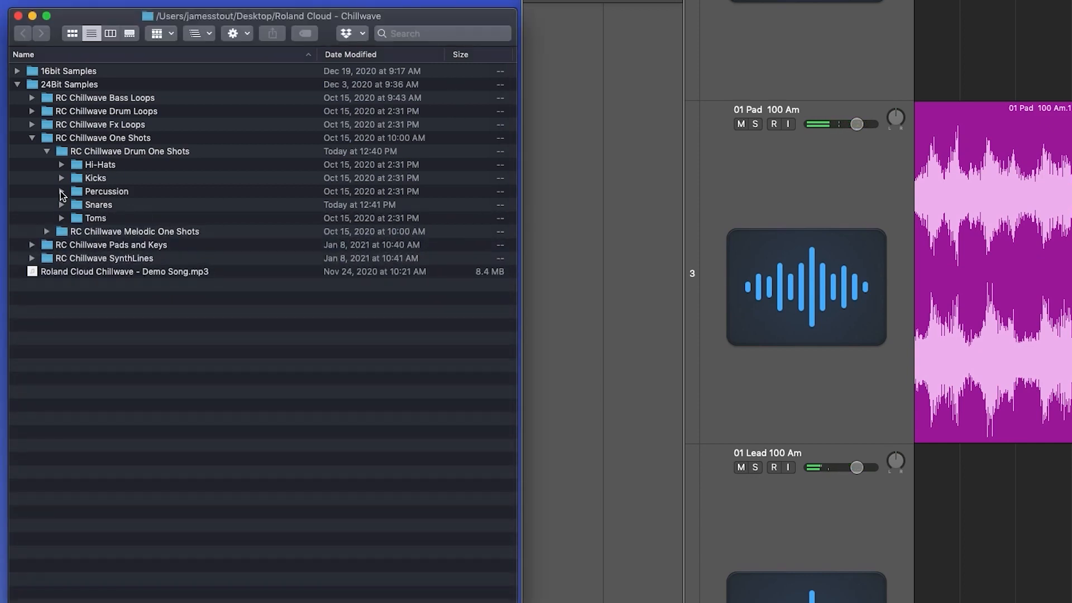
{"action": "left_click", "coordinate": [62, 192]}
{"action": "left_click", "coordinate": [62, 192]}
{"action": "left_click", "coordinate": [61, 178]}
{"action": "left_click", "coordinate": [62, 178]}
{"action": "left_click", "coordinate": [61, 165]}
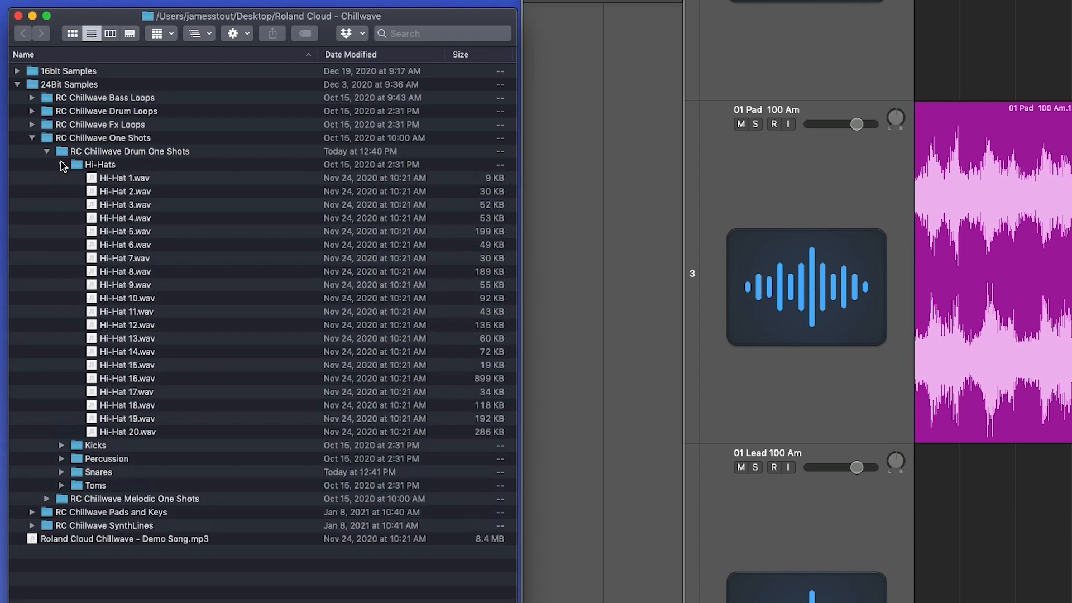
{"action": "left_click", "coordinate": [62, 165]}
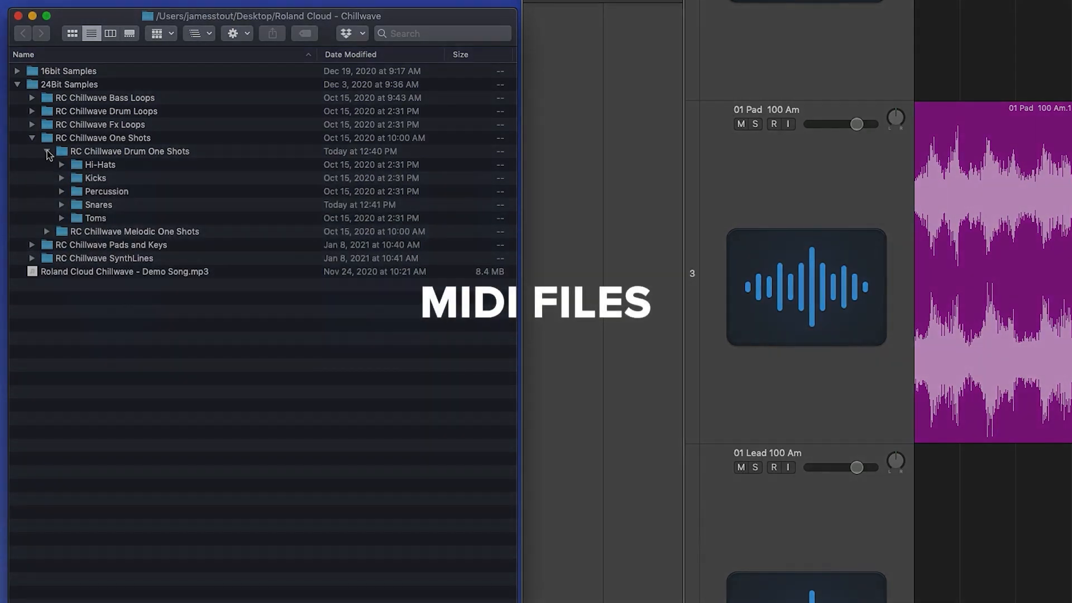
{"action": "left_click", "coordinate": [48, 152]}
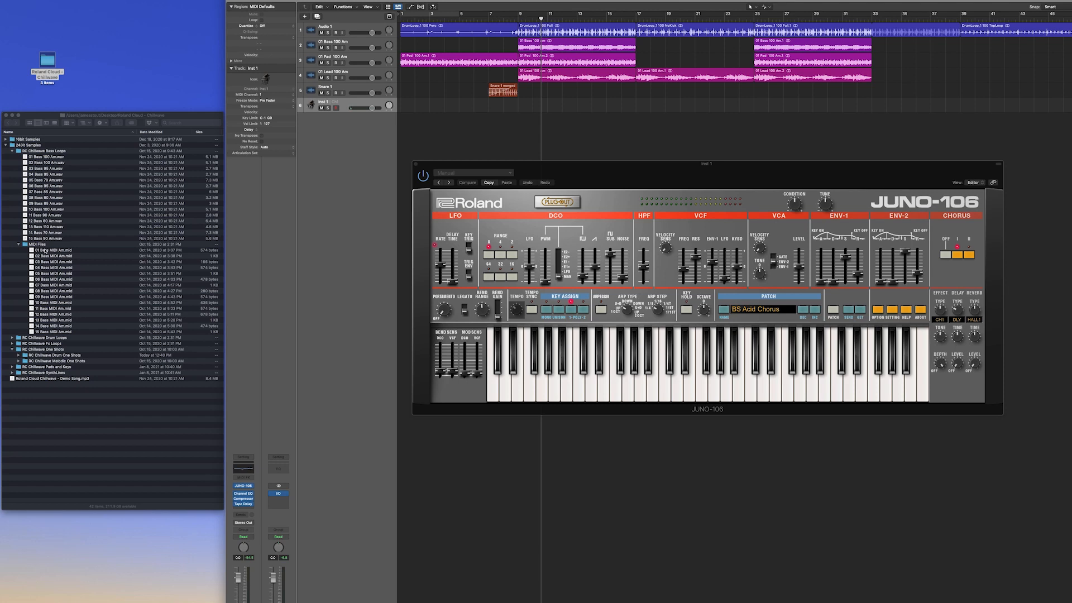
Place 01 Bass MIDI Am.mid at bar 1 of the Inst 1 track and look through the JUNO-106 patch list, keeping BS Acid Chorus.
{"action": "left_click_drag", "start_coordinate": [370, 176], "coordinate": [401, 107]}
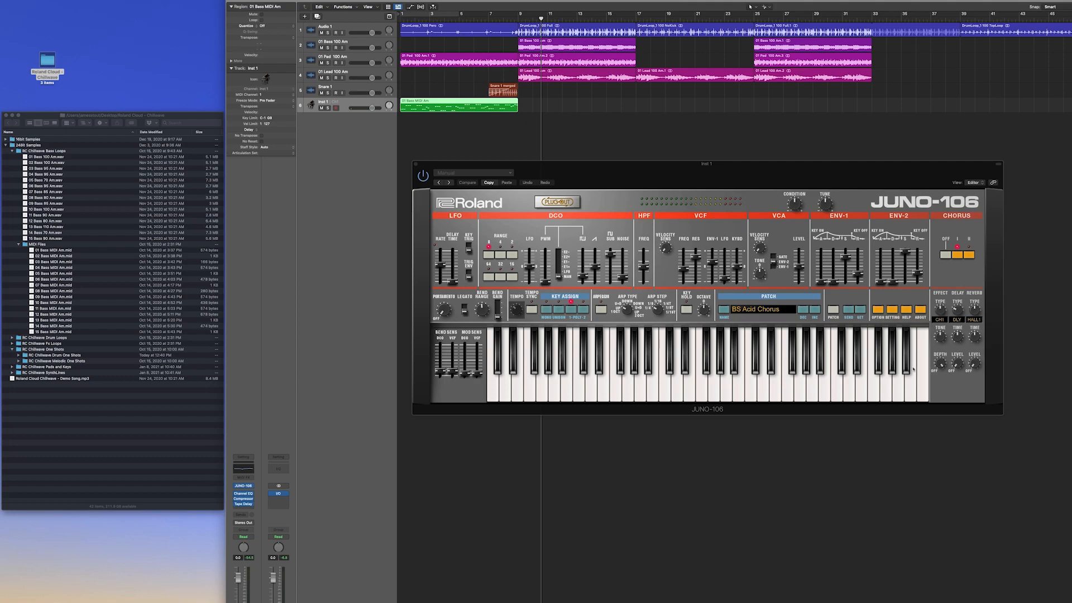
{"action": "left_click", "coordinate": [833, 309]}
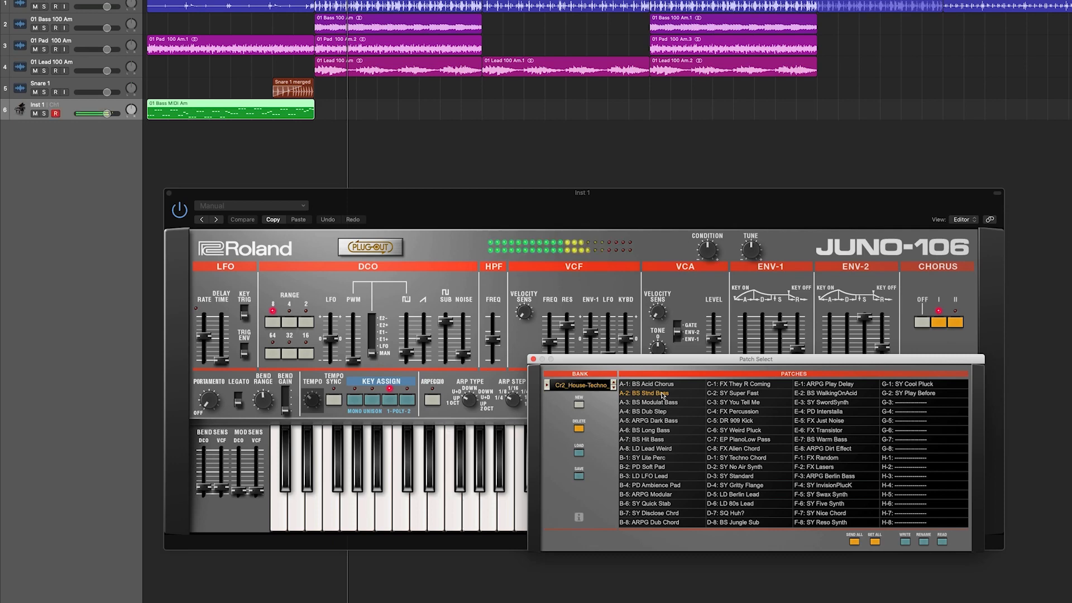
{"action": "left_click", "coordinate": [533, 359]}
Solo the 01 Bass MIDI Am region, play it from bar 1 and transpose it by -12.
{"action": "key", "text": "s"}
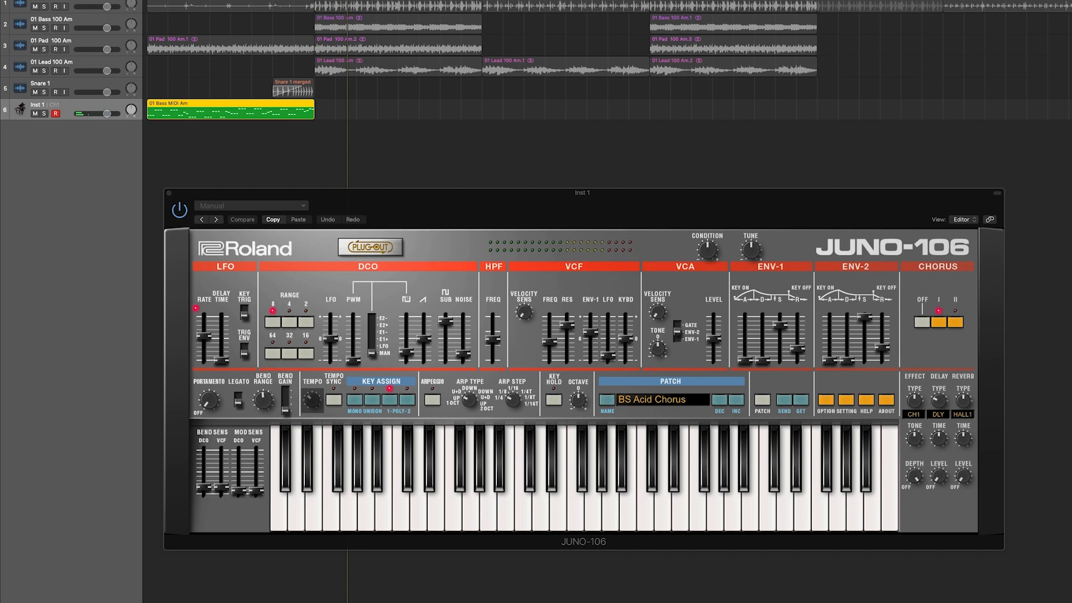
{"action": "key", "text": "Return"}
{"action": "key", "text": "space"}
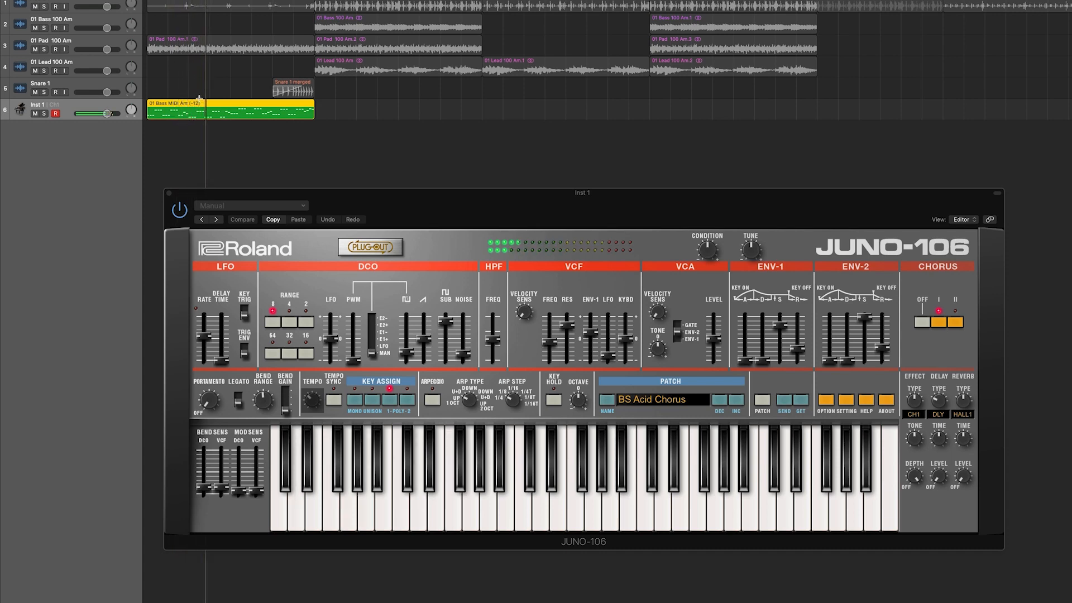
Copy the 01 Bass MIDI Am region to bar 9 and play the full arrangement from the start.
{"action": "left_click_drag", "start_coordinate": [200, 105], "coordinate": [368, 112]}
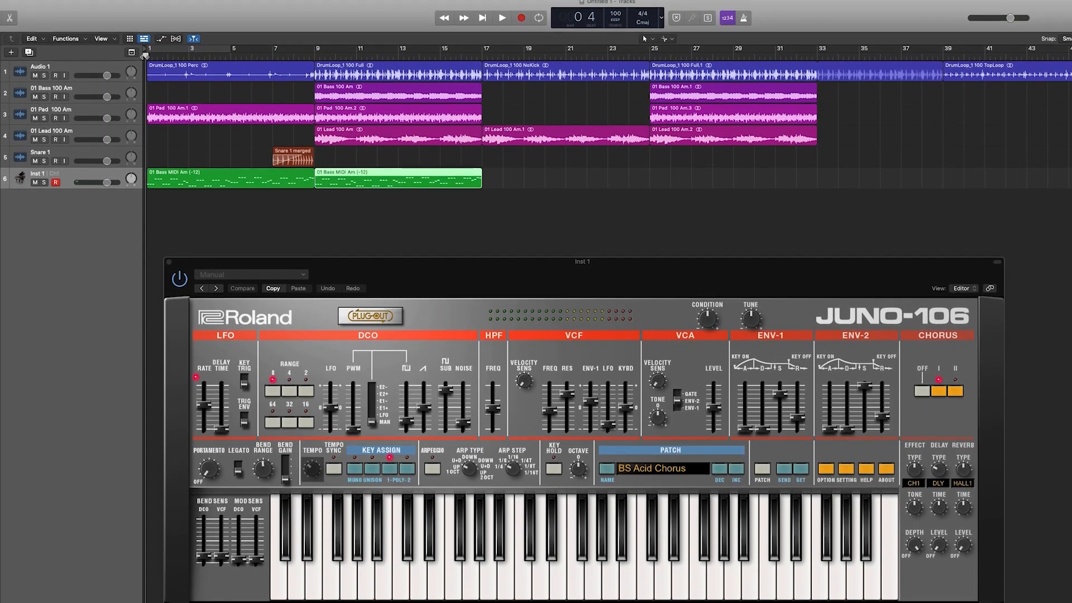
{"action": "left_click", "coordinate": [144, 30]}
{"action": "key", "text": "space"}
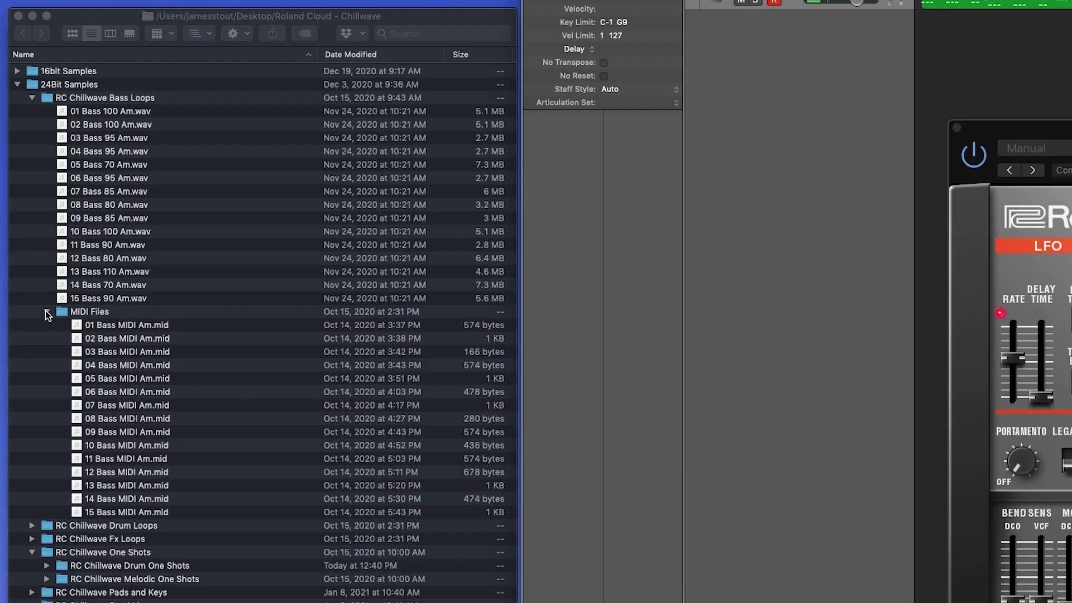
Duplicate the Inst 1 track and place 01 Pad MIDI Am.mid from the Pads and Keys MIDI Files folder at bar 1 of the new track.
{"action": "left_click", "coordinate": [33, 99]}
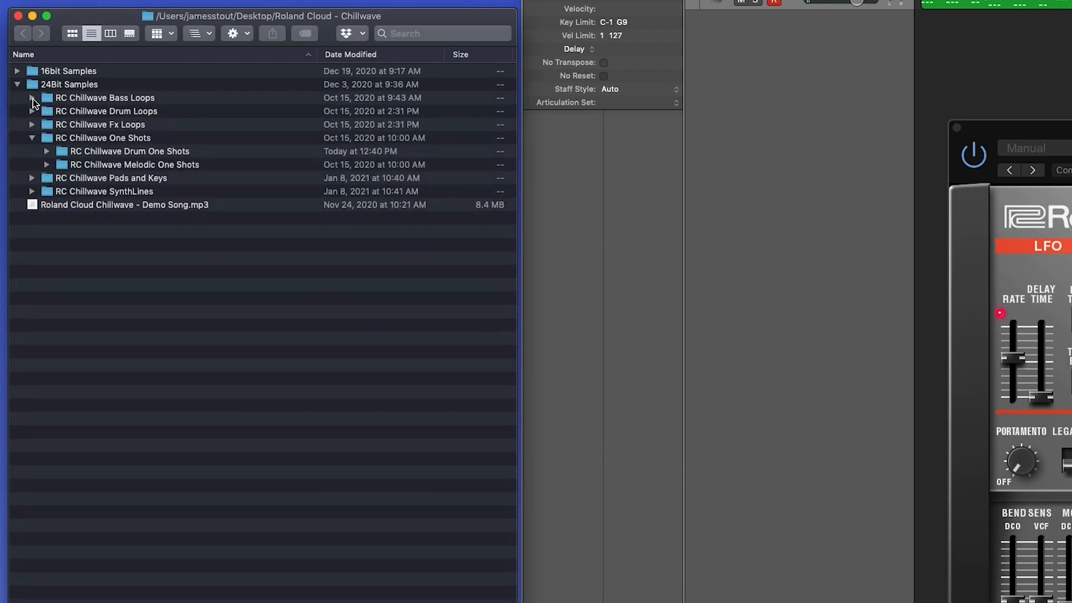
{"action": "left_click", "coordinate": [31, 138]}
{"action": "left_click", "coordinate": [32, 152]}
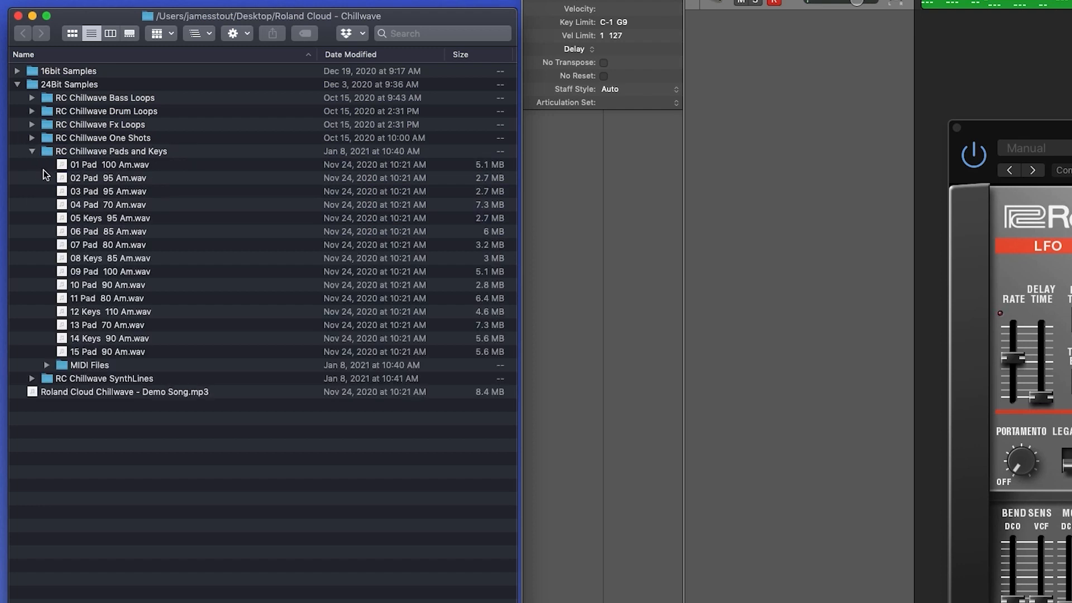
{"action": "left_click", "coordinate": [47, 366]}
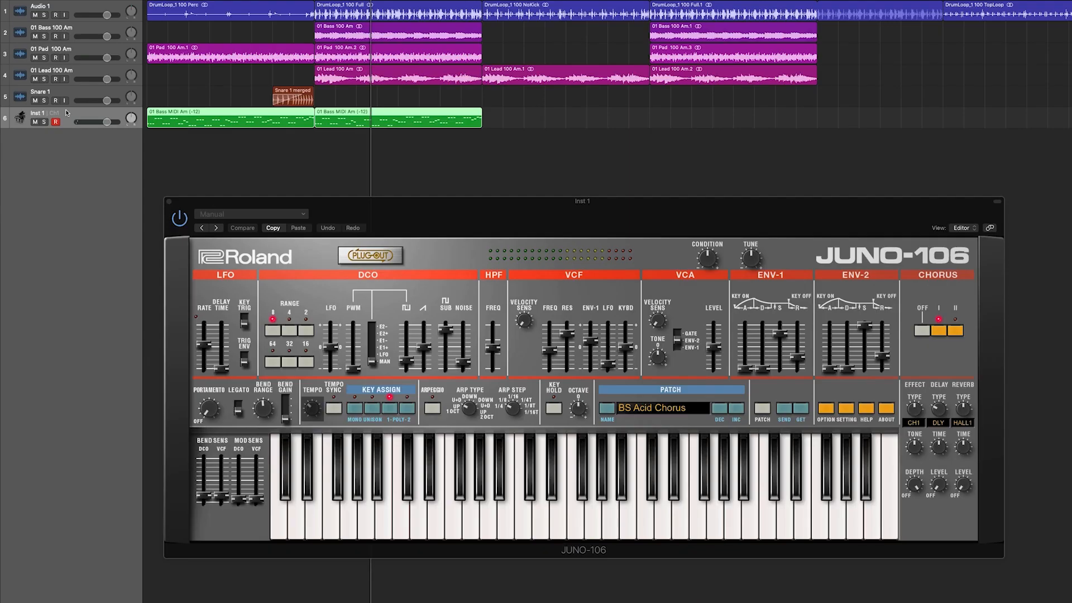
{"action": "key", "text": "super+d"}
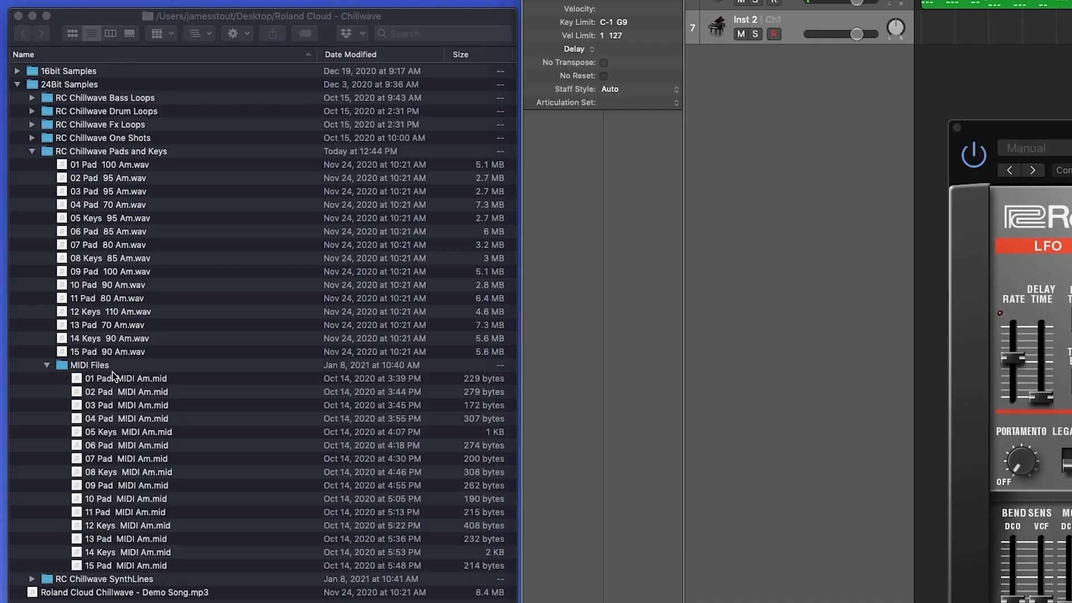
{"action": "left_click_drag", "start_coordinate": [113, 375], "coordinate": [921, 20]}
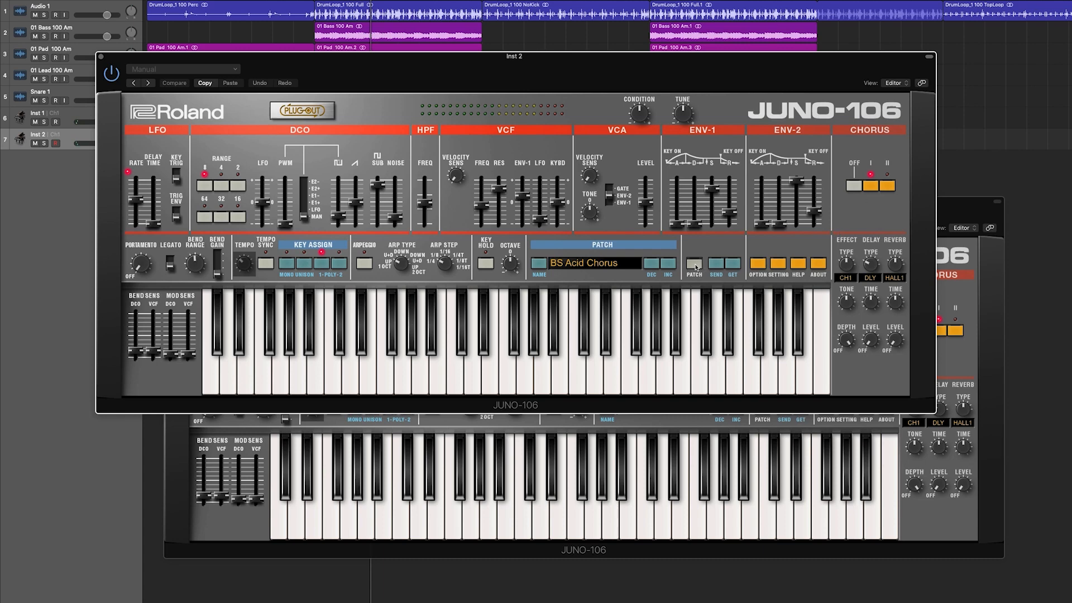
Load the Van Pad patch from the Juno-106EspenKraft bank on Inst 2 and move its plug-in window clear of the tracks.
{"action": "left_click", "coordinate": [695, 267]}
{"action": "left_click_drag", "start_coordinate": [742, 373], "coordinate": [498, 356]}
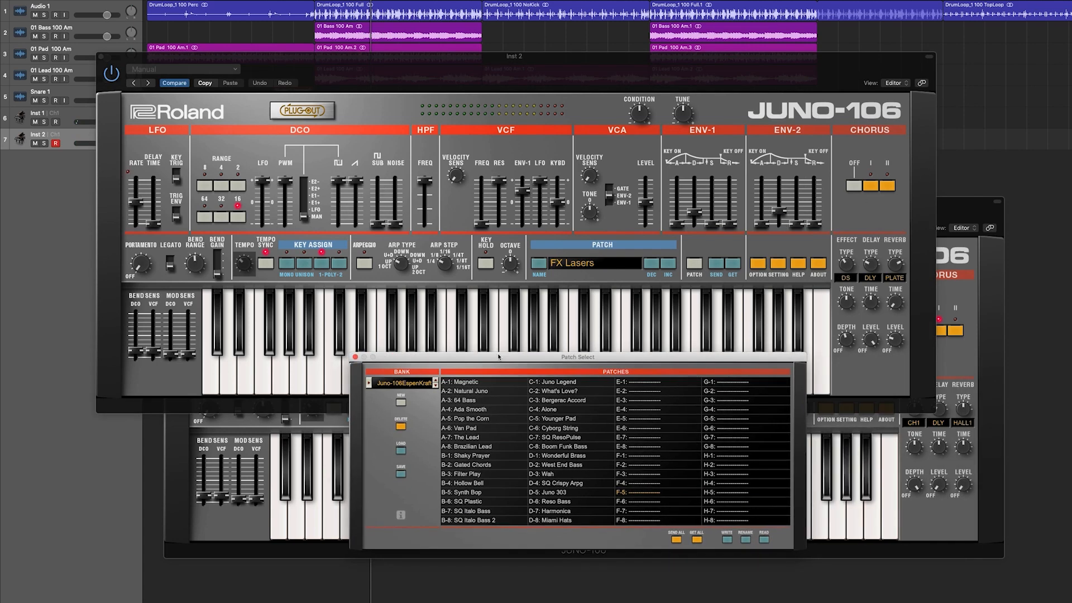
{"action": "left_click", "coordinate": [466, 428]}
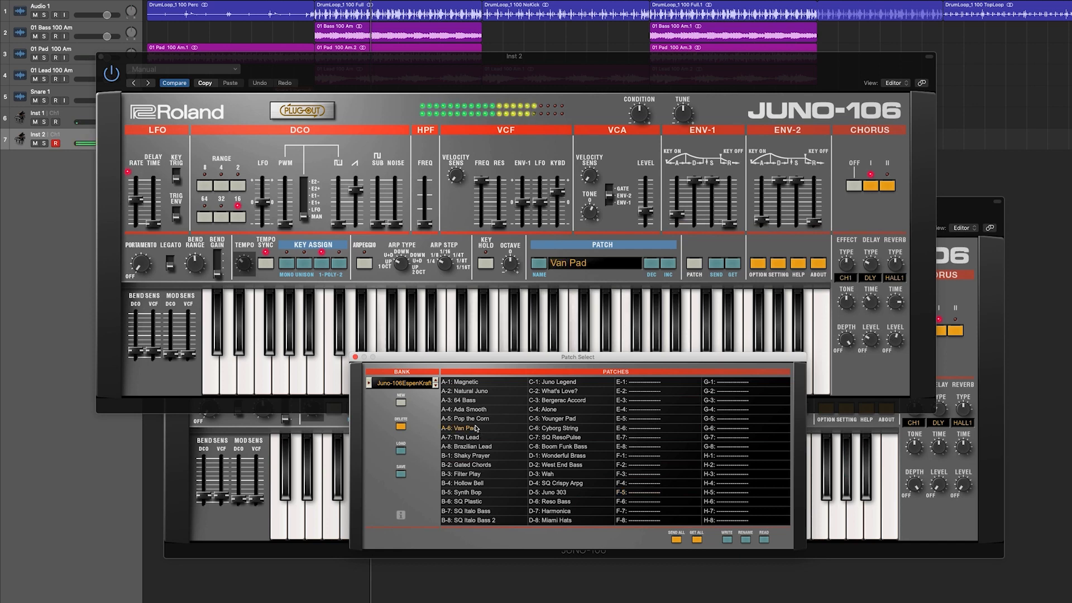
{"action": "left_click", "coordinate": [355, 357]}
{"action": "left_click_drag", "start_coordinate": [370, 56], "coordinate": [663, 353]}
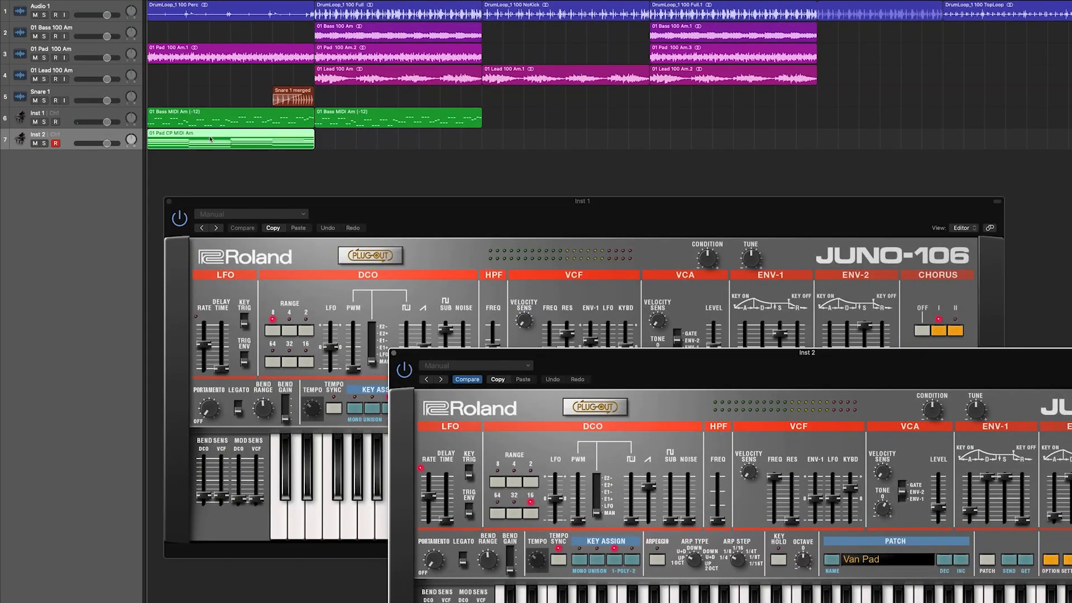
Play the arrangement with the new pad and copy the pad MIDI region on Inst 2 to bar 9.
{"action": "key", "text": "space"}
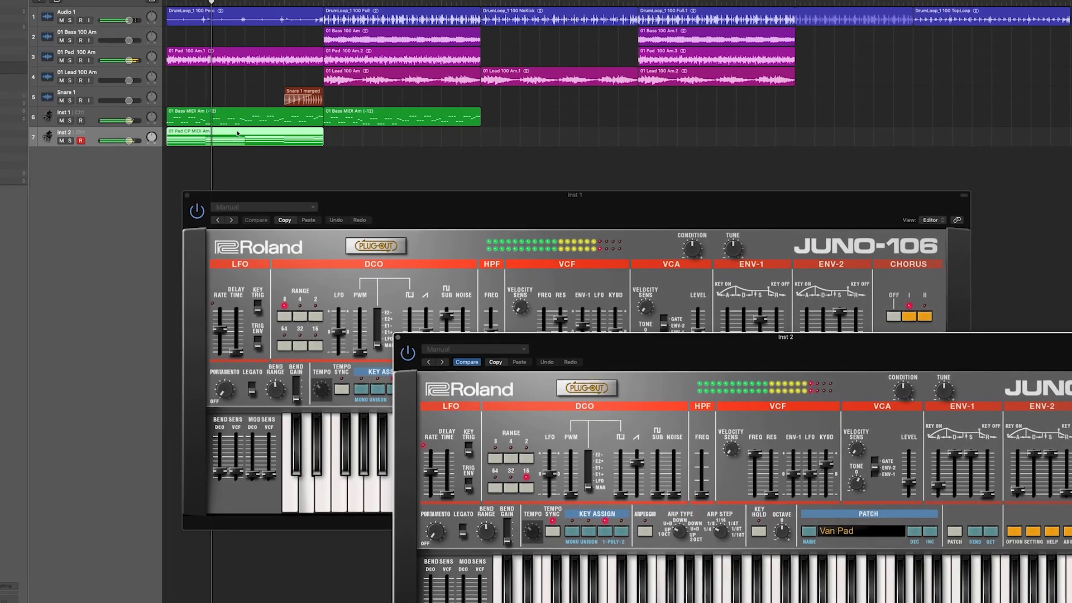
{"action": "left_click_drag", "start_coordinate": [238, 134], "coordinate": [396, 134]}
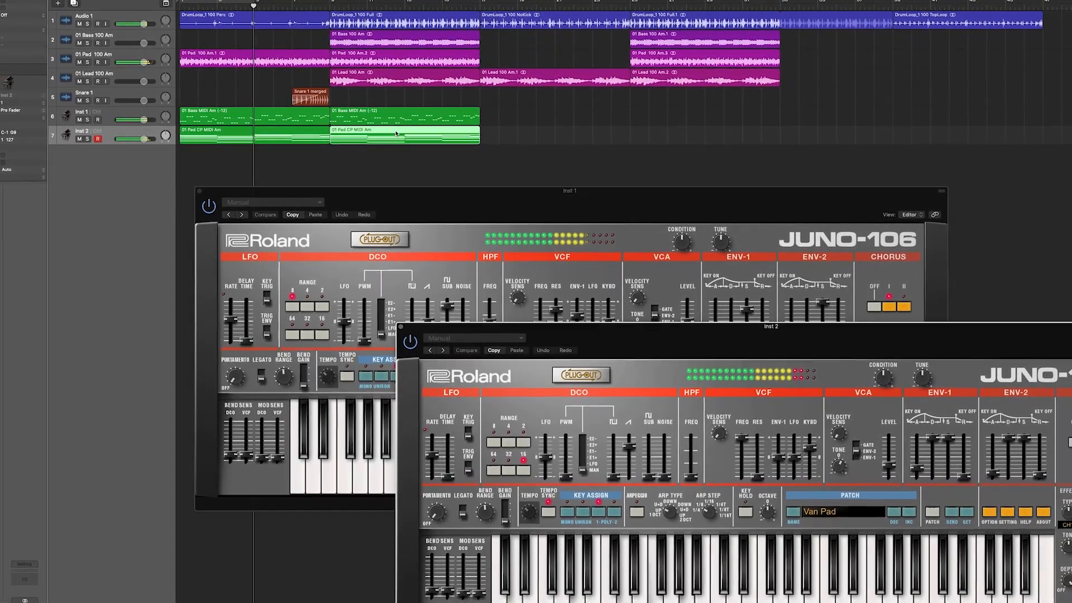